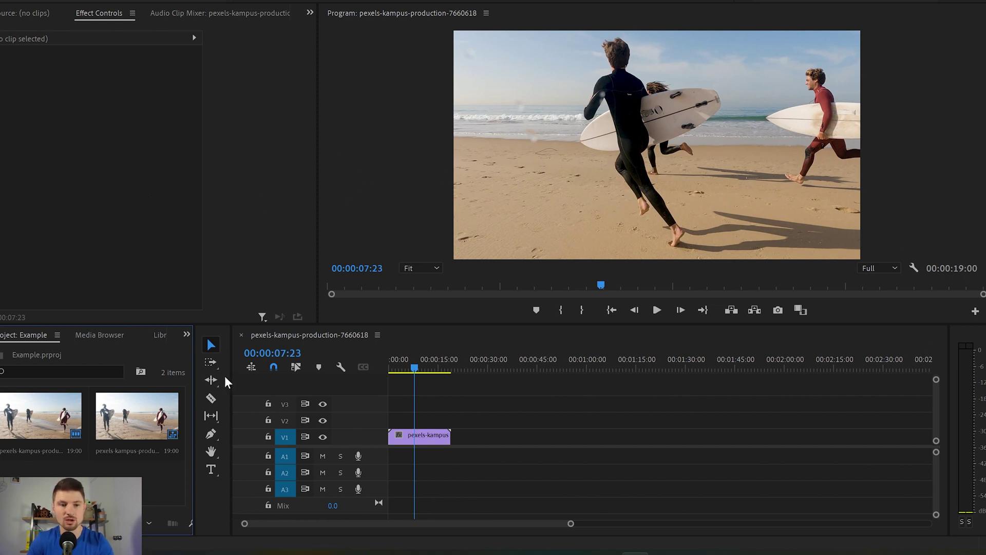
Draw a rectangle over the lower part of the surf video with the Rectangle Tool
left_click(216, 431)
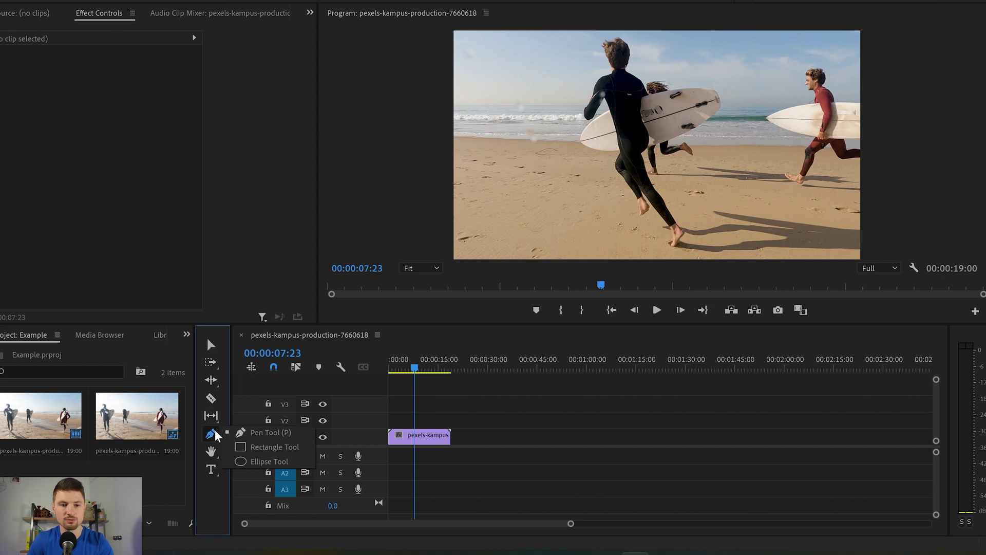
left_click(255, 449)
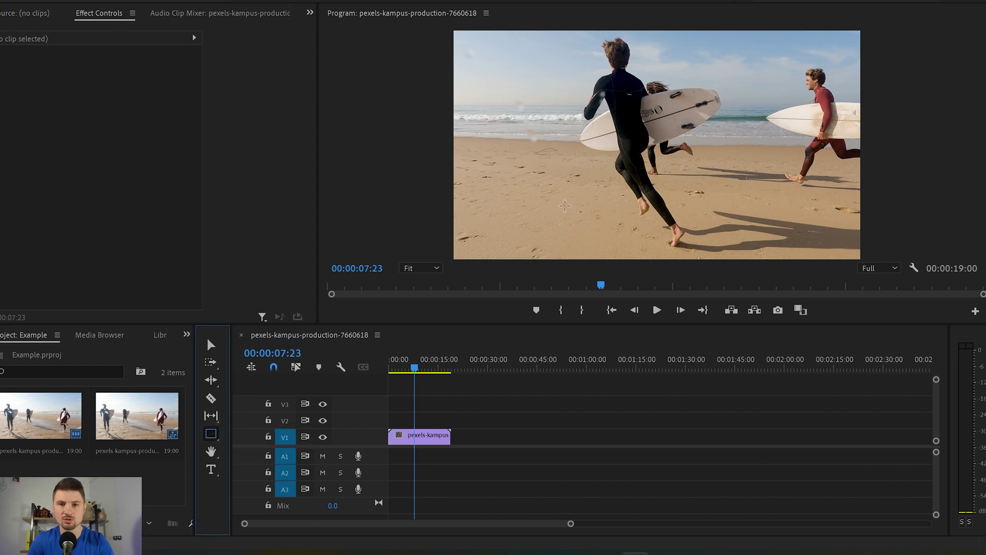
left_click_drag(455, 162, 867, 267)
Stretch the rectangle across the full frame width and move it lower
key("v")
left_click_drag(457, 211, 444, 211)
left_click_drag(868, 209, 867, 211)
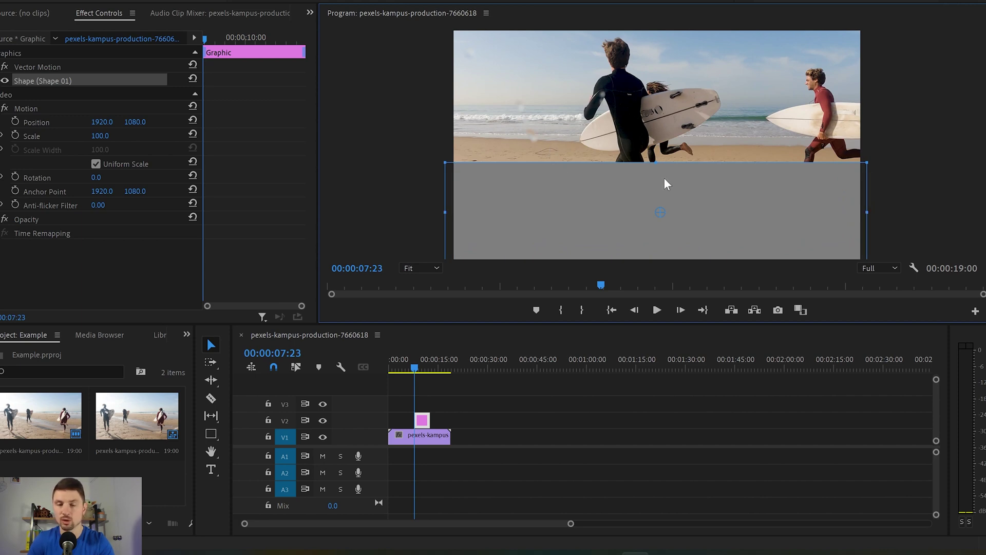
left_click_drag(676, 179, 674, 198)
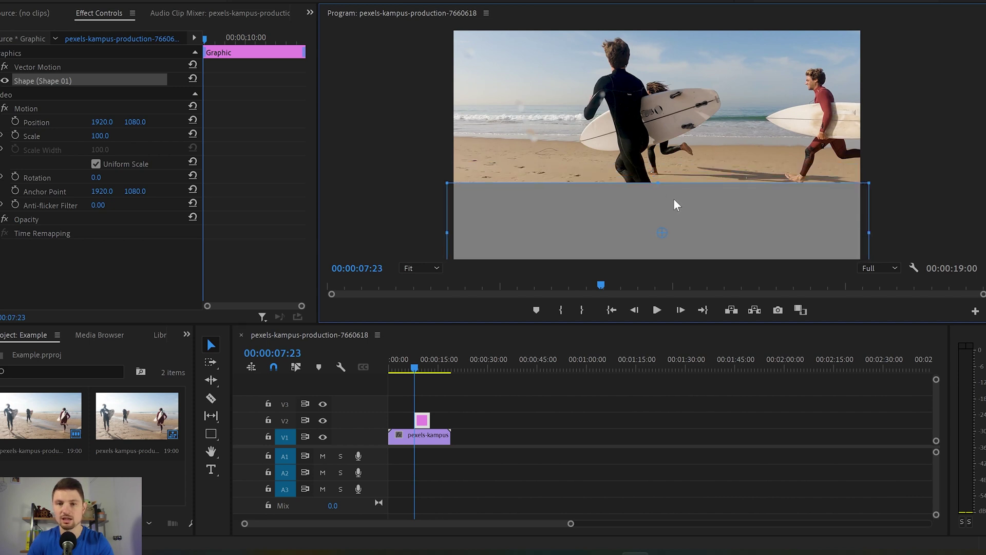
Fill the rectangle with white in the Essential Graphics Edit tab
left_click(218, 1)
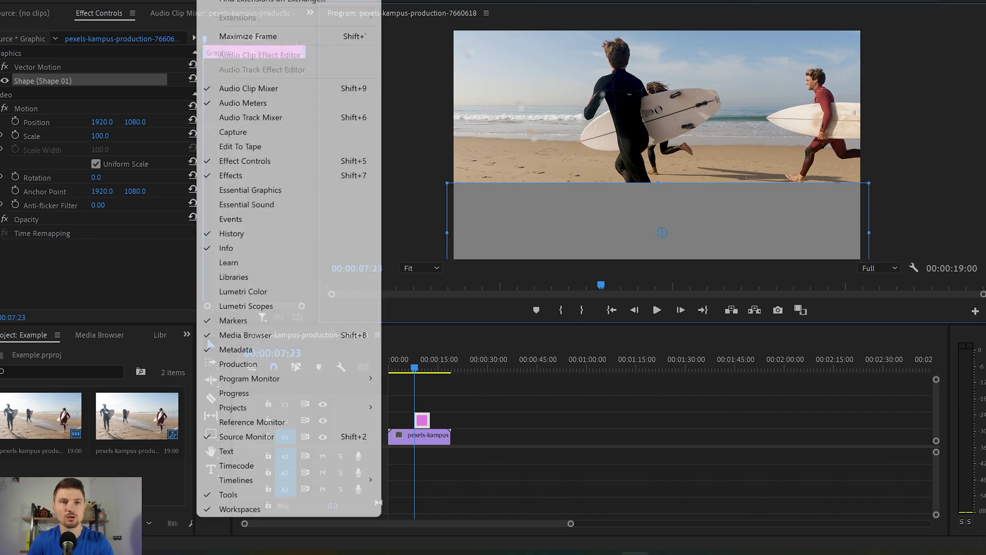
left_click(283, 193)
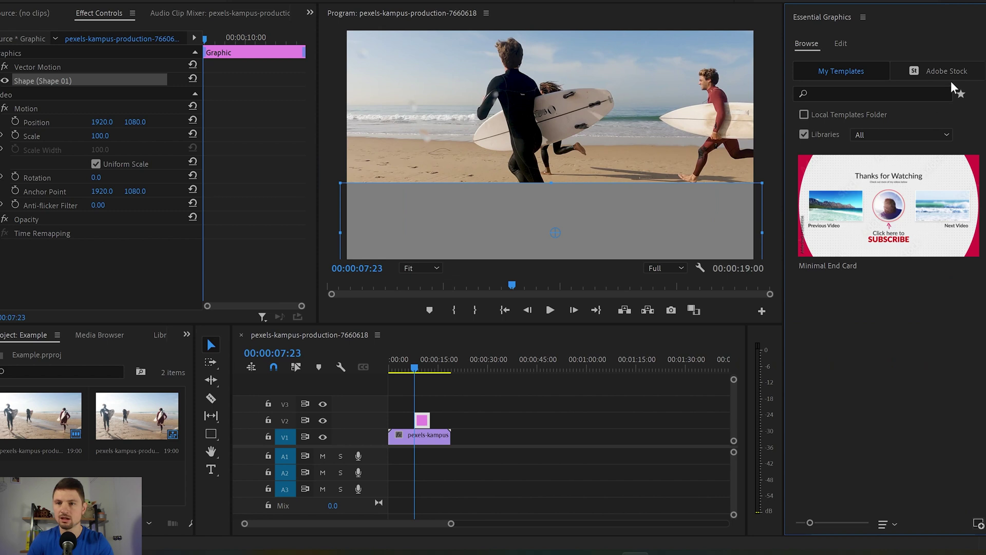
left_click(842, 43)
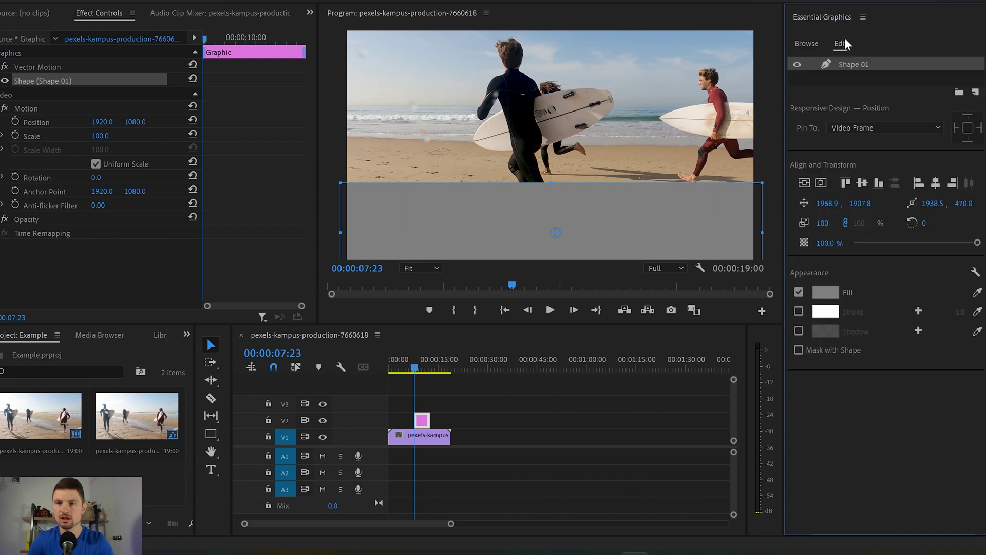
left_click(837, 292)
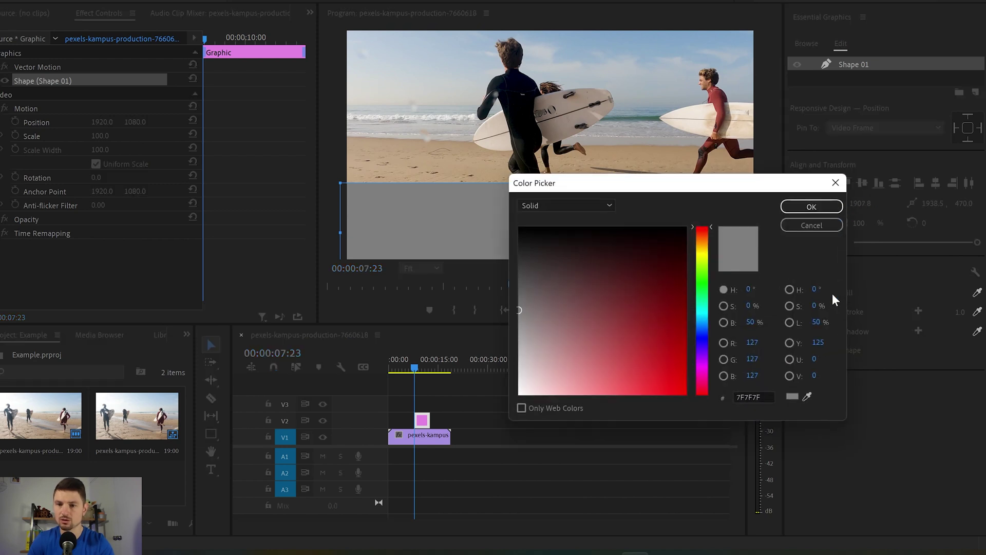
left_click_drag(519, 311, 523, 403)
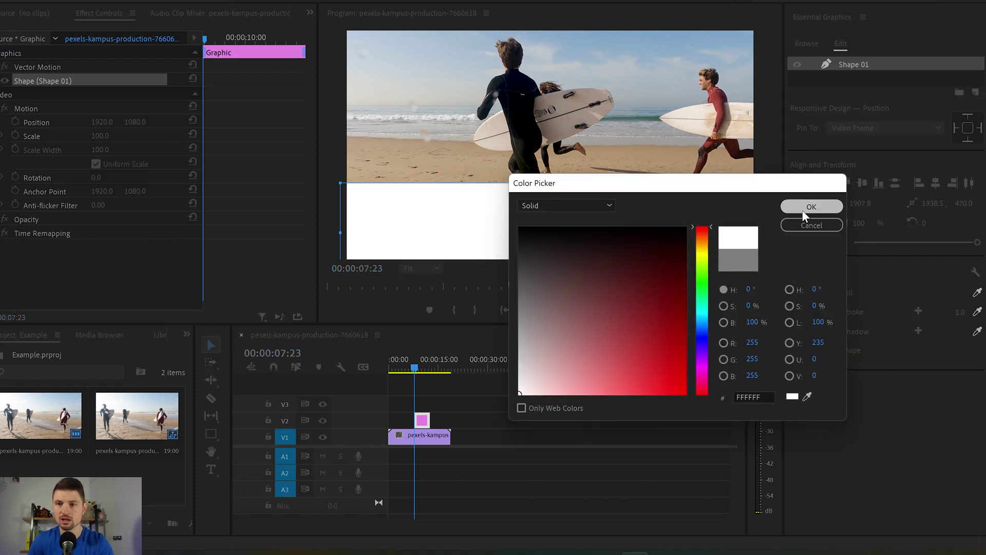
left_click(811, 207)
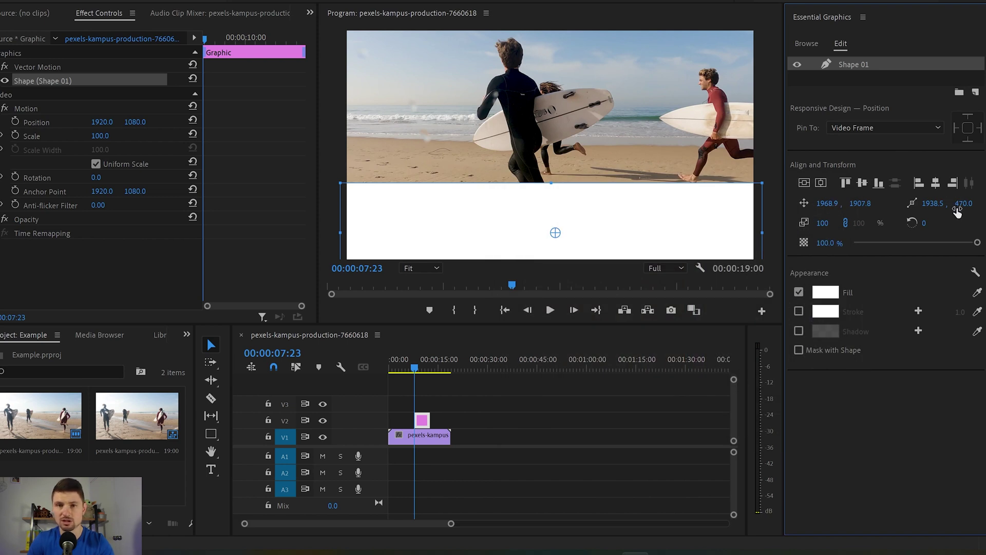
Set the bar's opacity to 70% and deselect it
left_click_drag(977, 243, 943, 243)
left_click(827, 242)
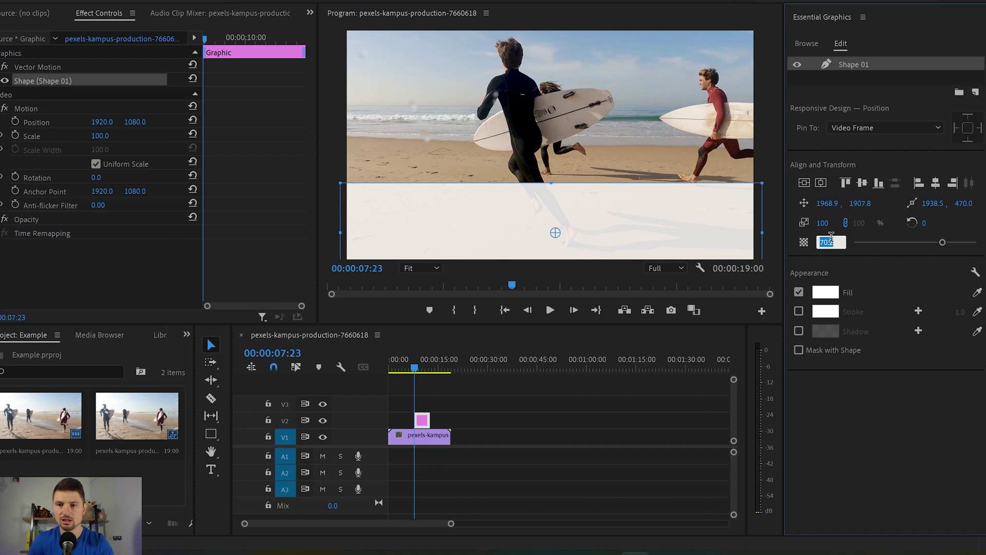
key("Return")
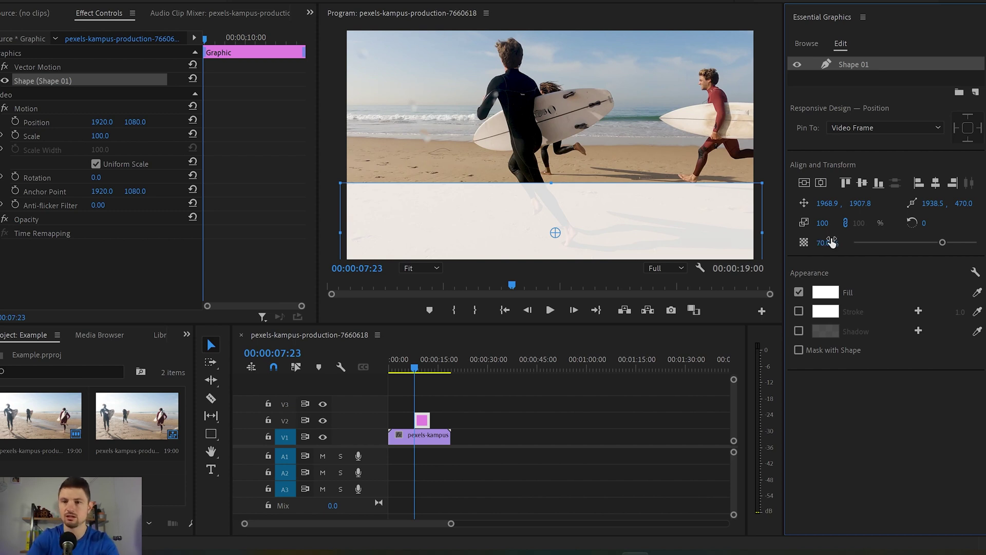
left_click(773, 136)
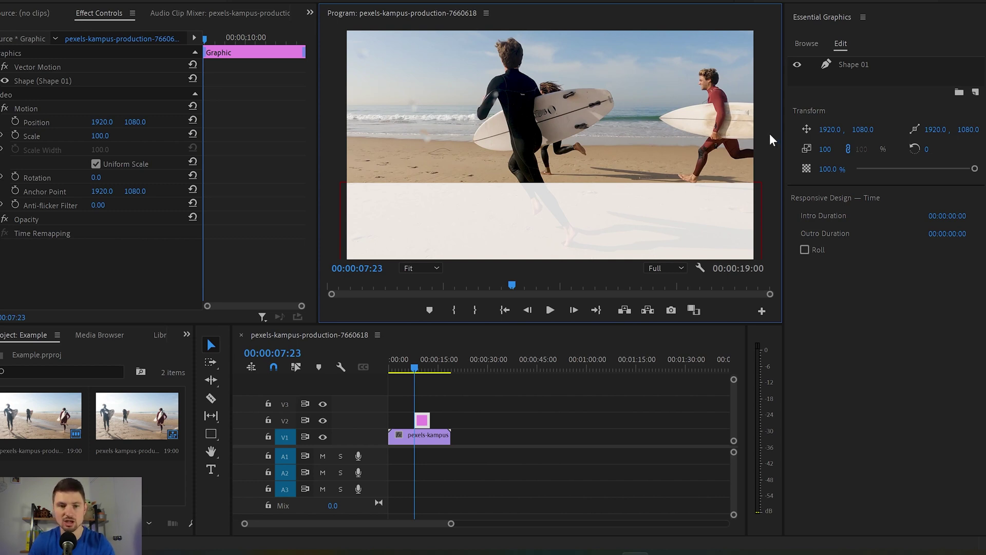
At 00:00:05:20, create a 'Text Here' title over the video and select its text
left_click_drag(418, 363, 408, 366)
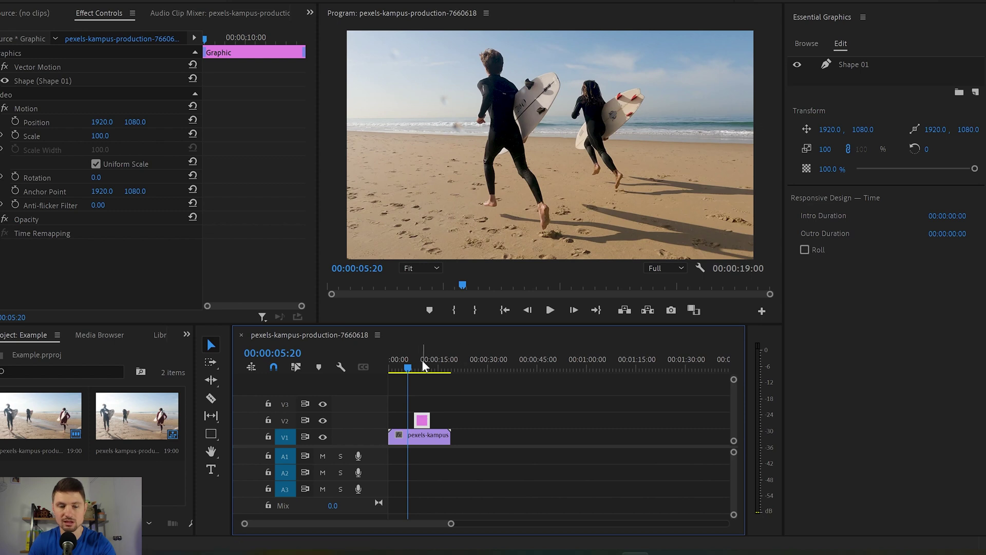
left_click(211, 468)
left_click(466, 136)
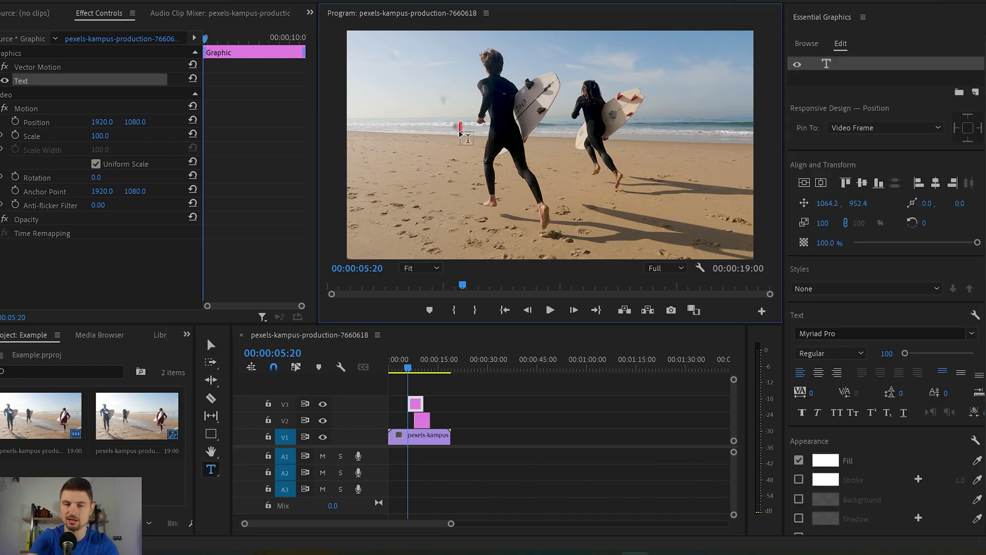
type("Text Her")
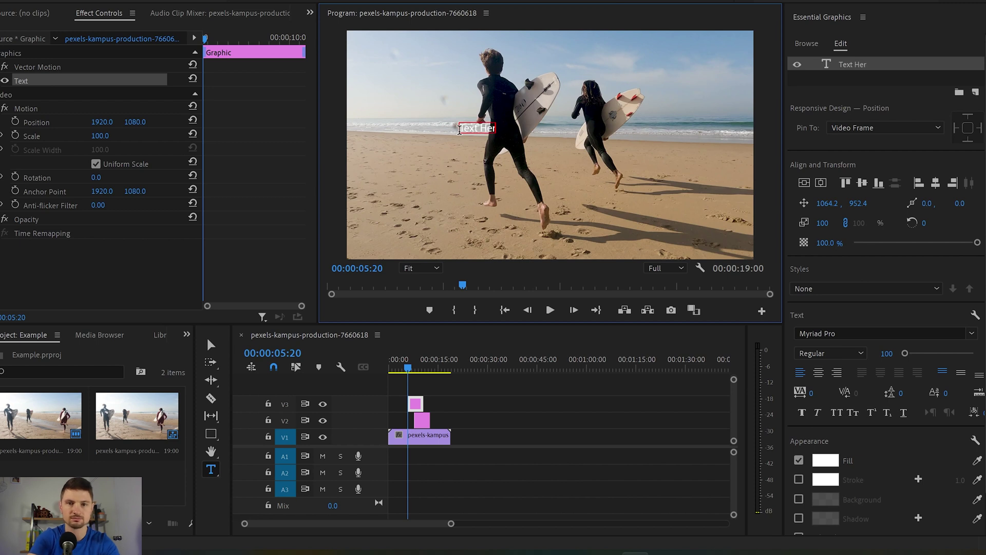
type("e")
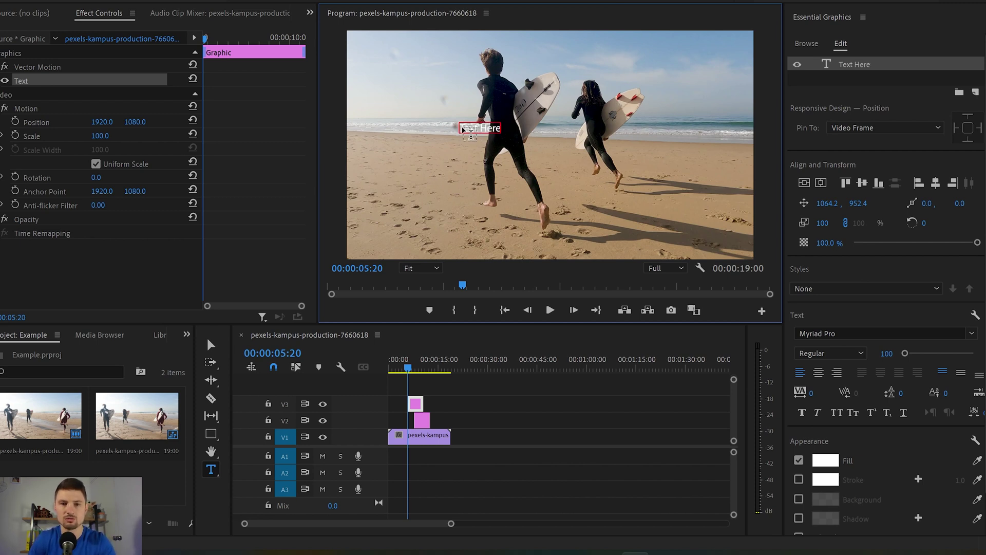
left_click_drag(459, 128, 501, 133)
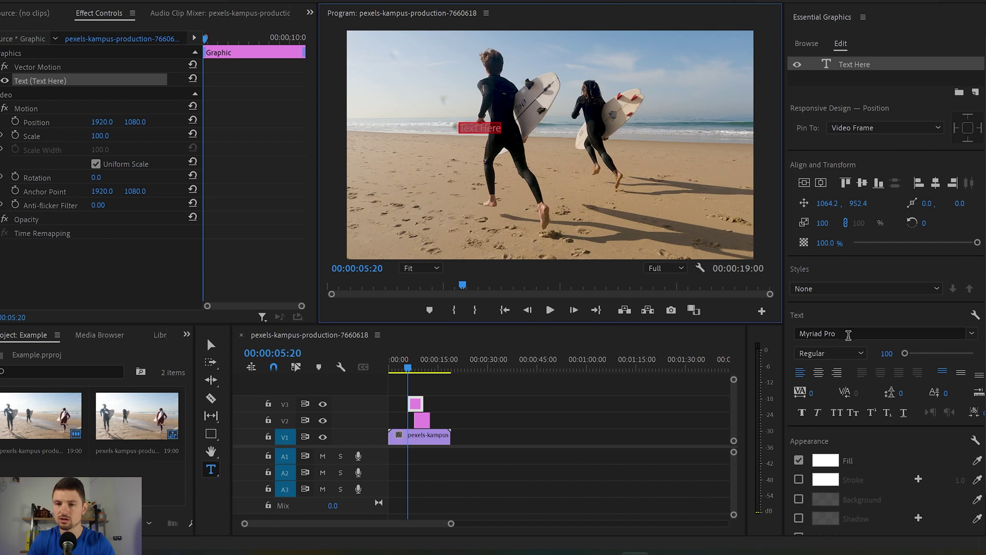
Style the title in Balboa ExtraBlack, All Caps, font size 386, then deselect it
left_click(849, 333)
type("balb")
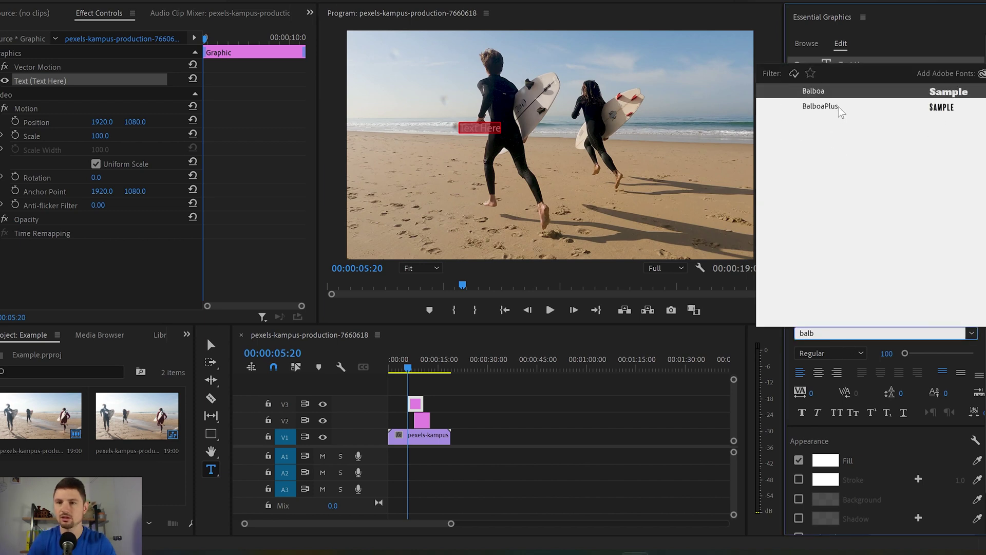
left_click(835, 101)
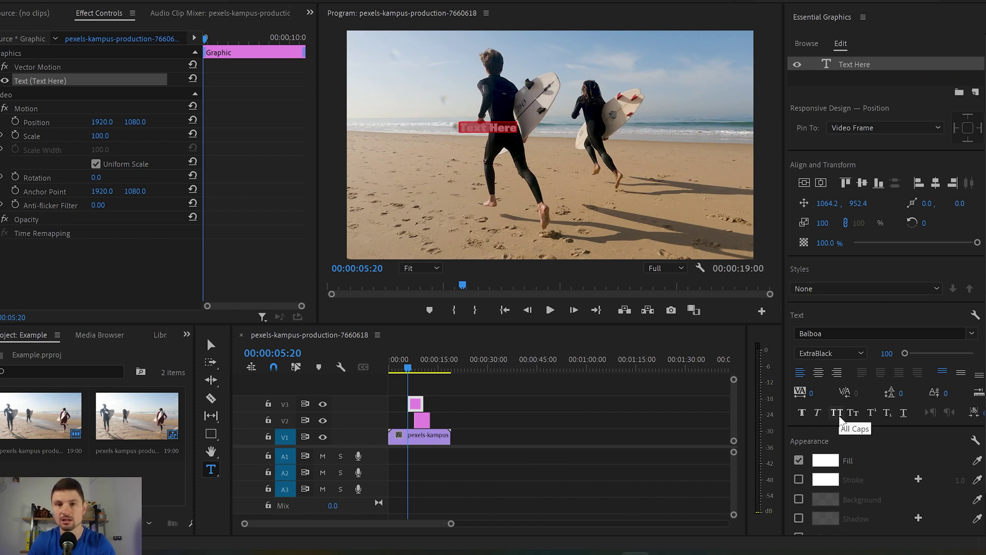
left_click(840, 417)
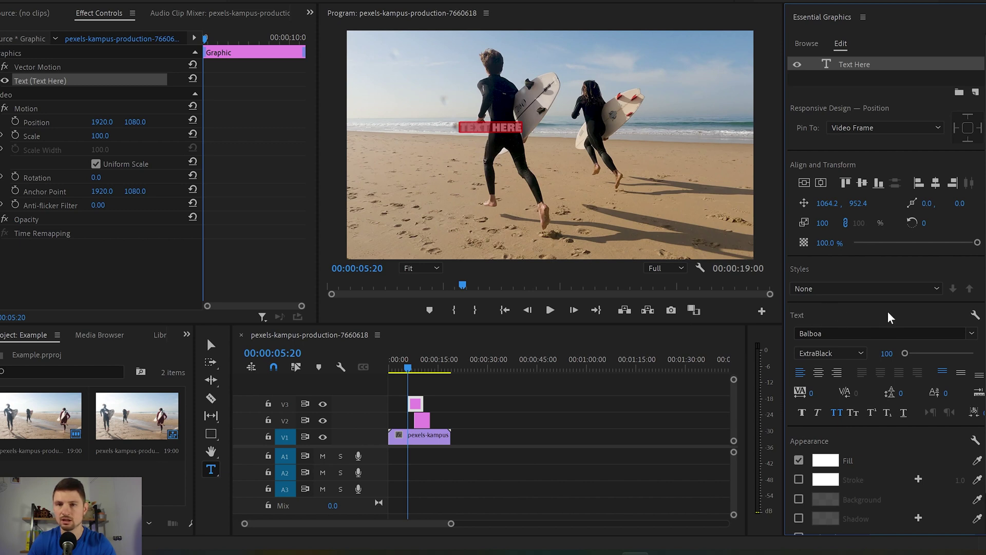
left_click_drag(905, 354, 919, 357)
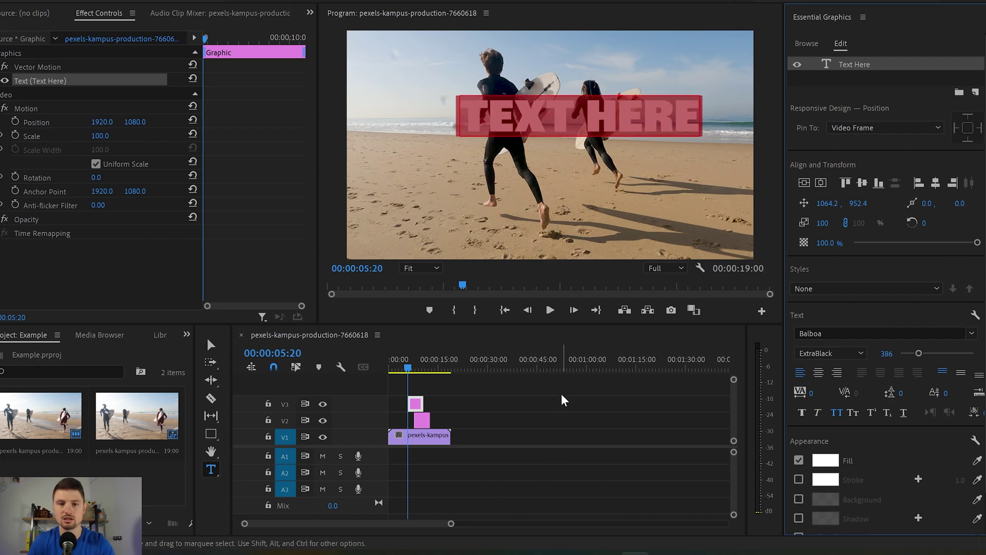
key("v")
key("shift+Left")
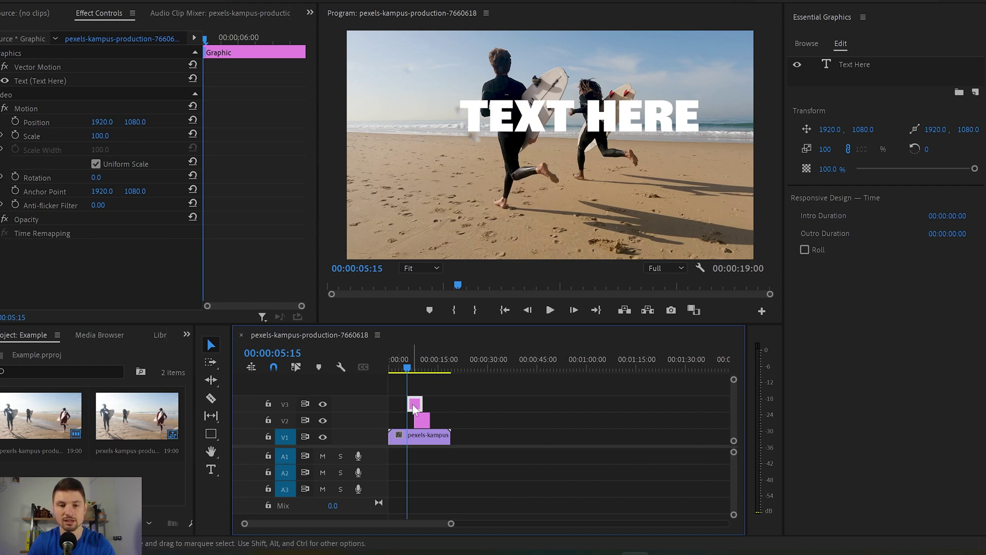
Trim the title clip to match the bar, then centre TEXT HERE horizontally on the bar
left_click_drag(414, 401, 419, 403)
left_click_drag(408, 368, 419, 371)
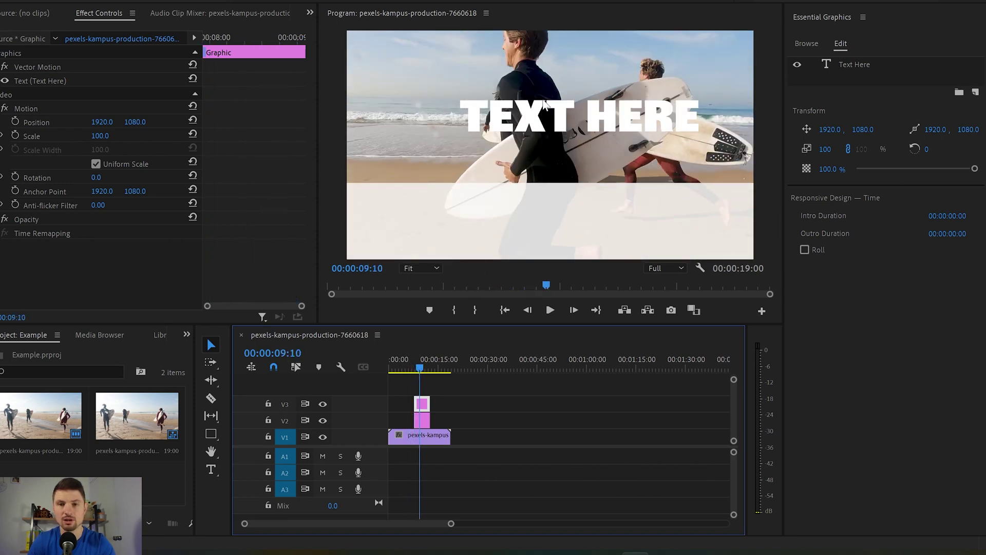
left_click(542, 125)
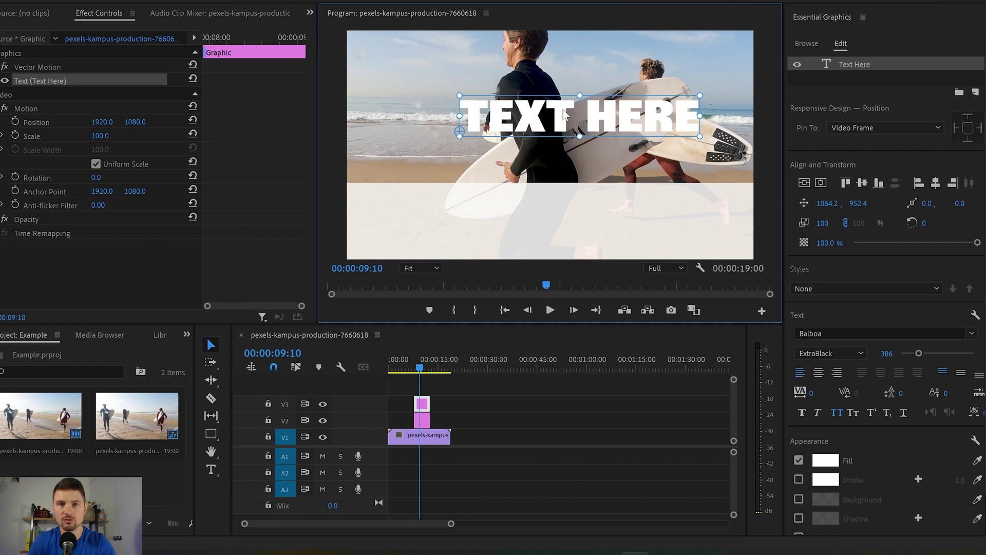
left_click_drag(563, 133, 548, 188)
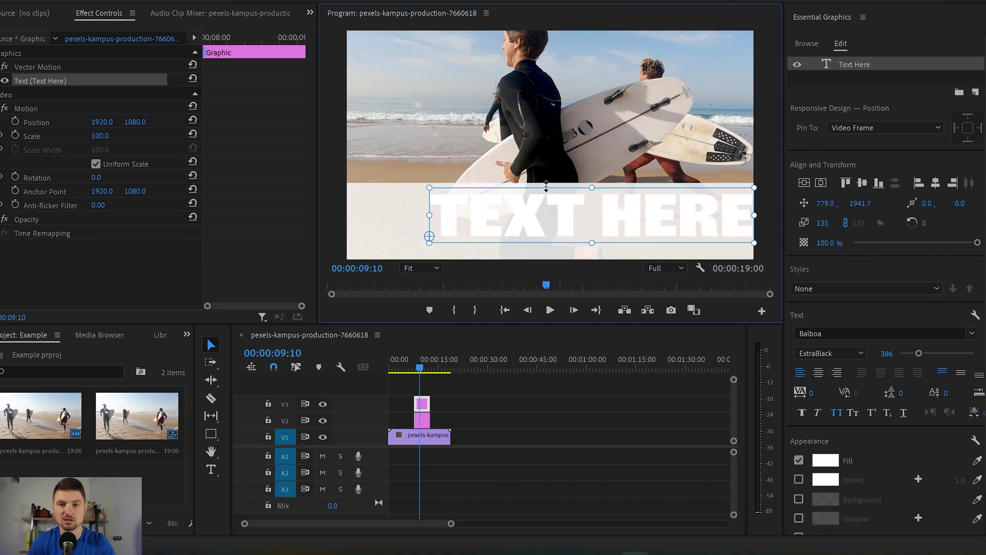
left_click_drag(600, 216, 574, 212)
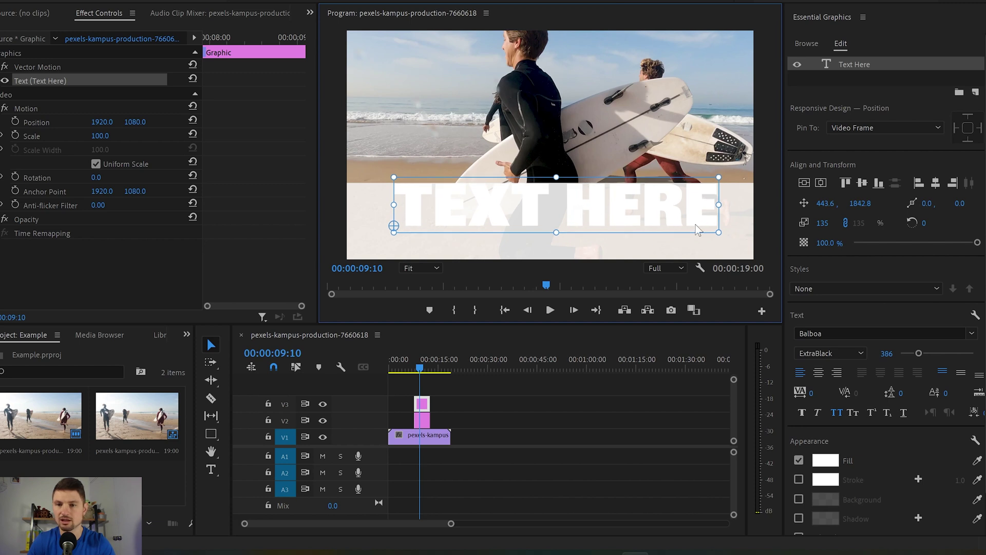
left_click(937, 183)
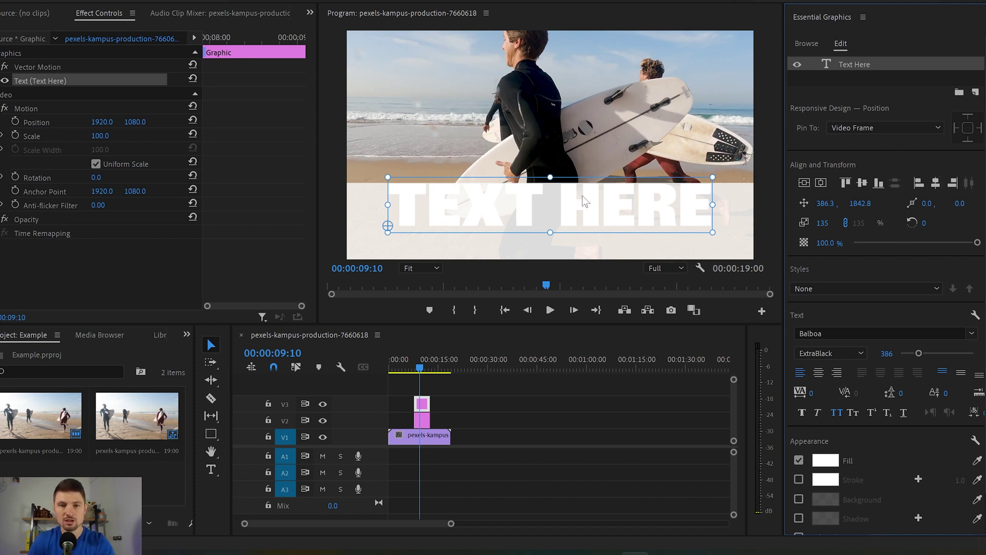
left_click(759, 126)
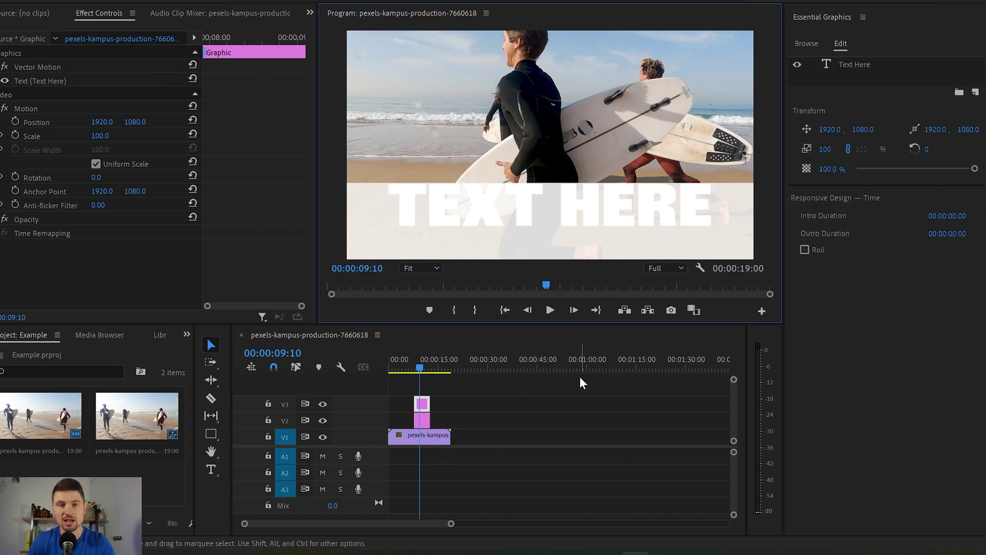
Apply the Track Matte Key effect to the white bar clip on V2
left_click(187, 334)
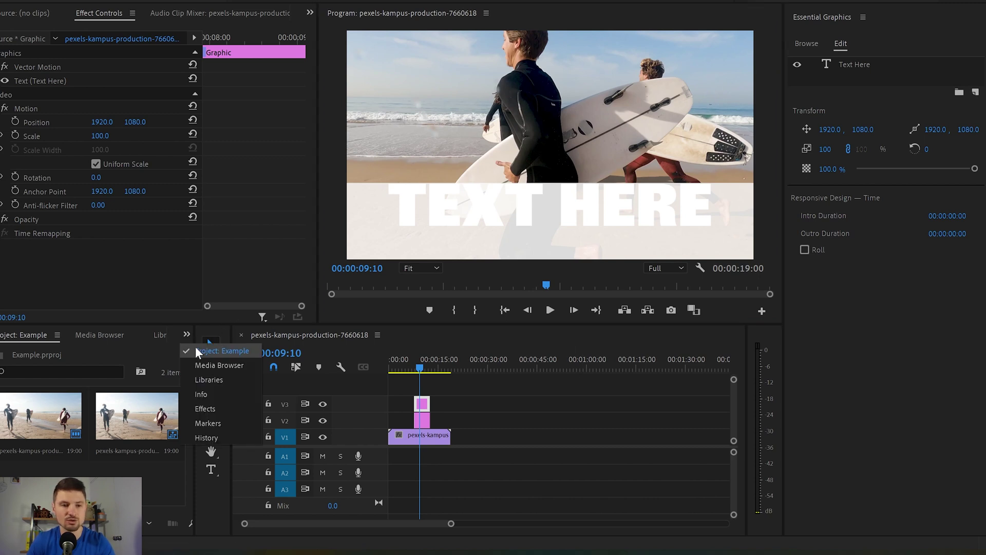
left_click(203, 406)
left_click(26, 352)
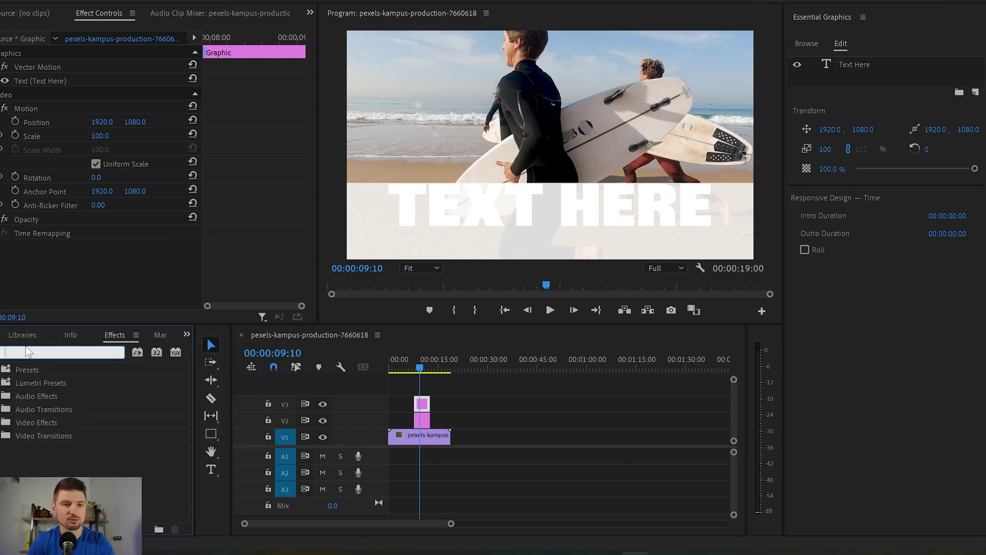
type("keyin")
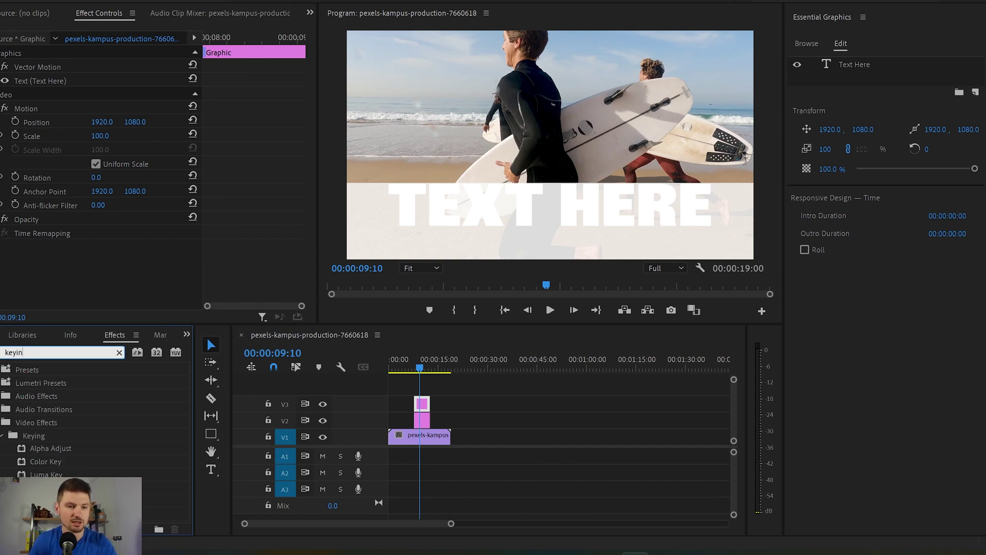
left_click(165, 487)
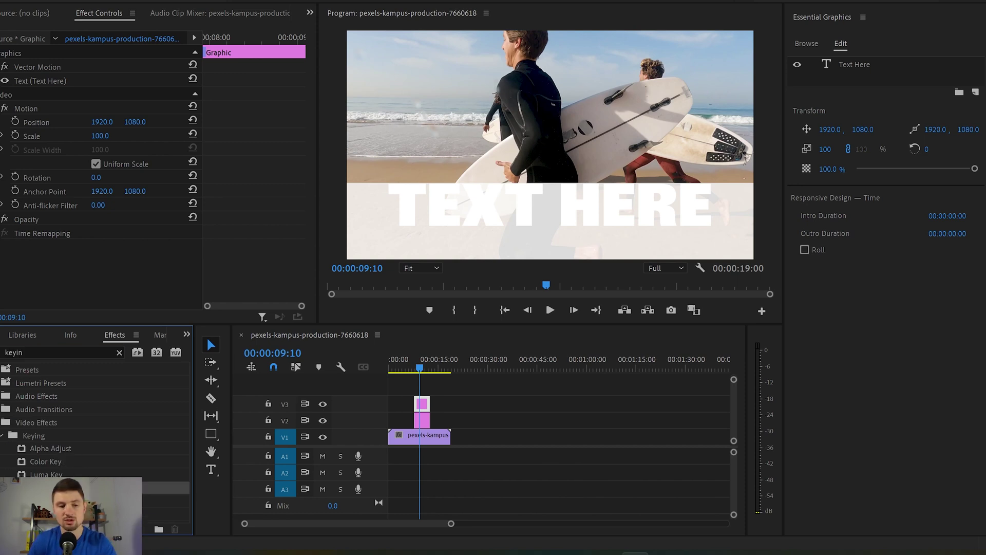
left_click_drag(164, 488, 426, 418)
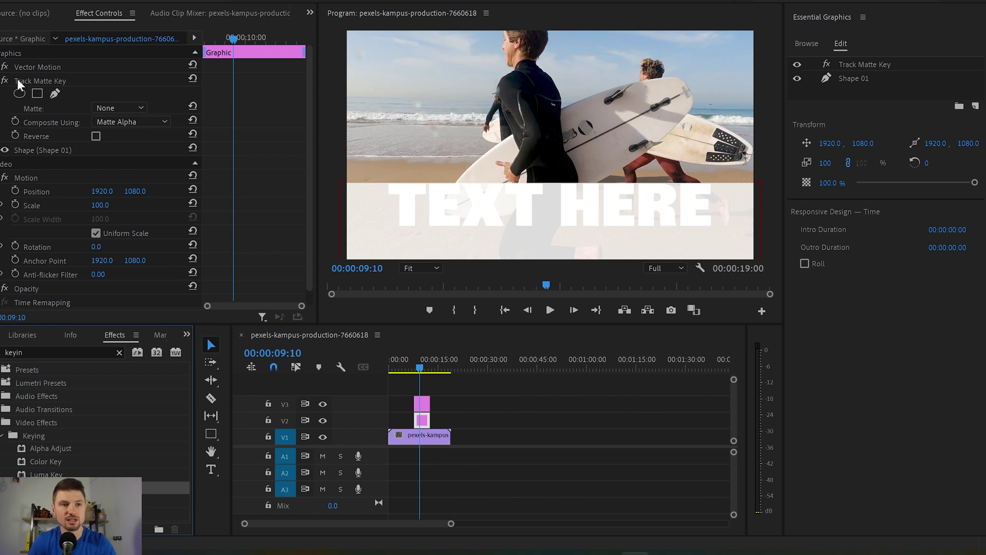
Set the Track Matte to Video 3 with Reverse enabled
left_click(144, 106)
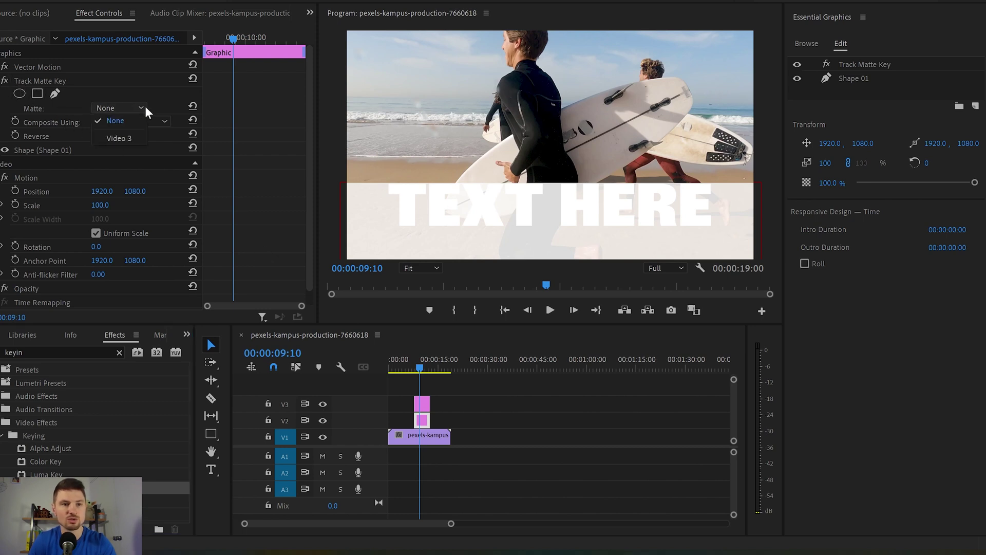
left_click(128, 139)
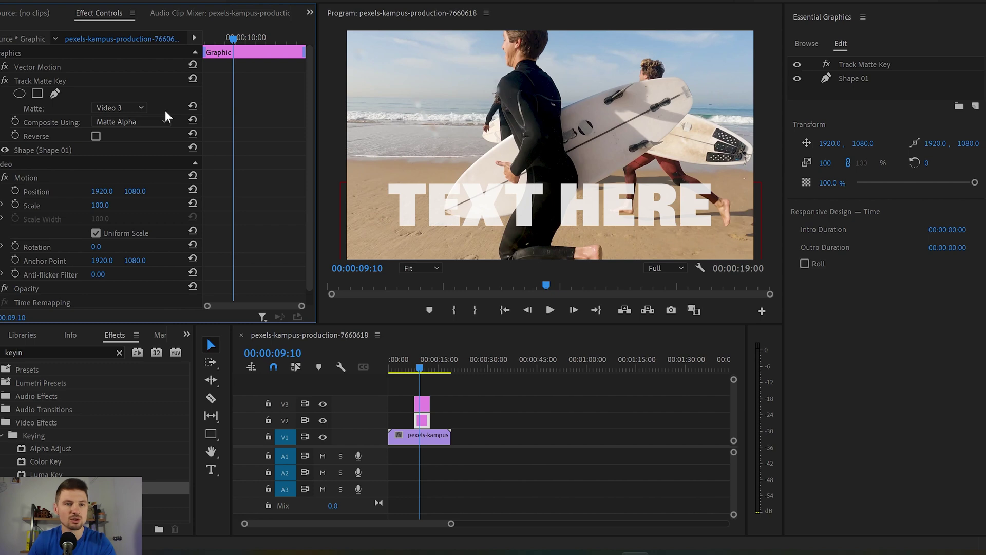
left_click(96, 136)
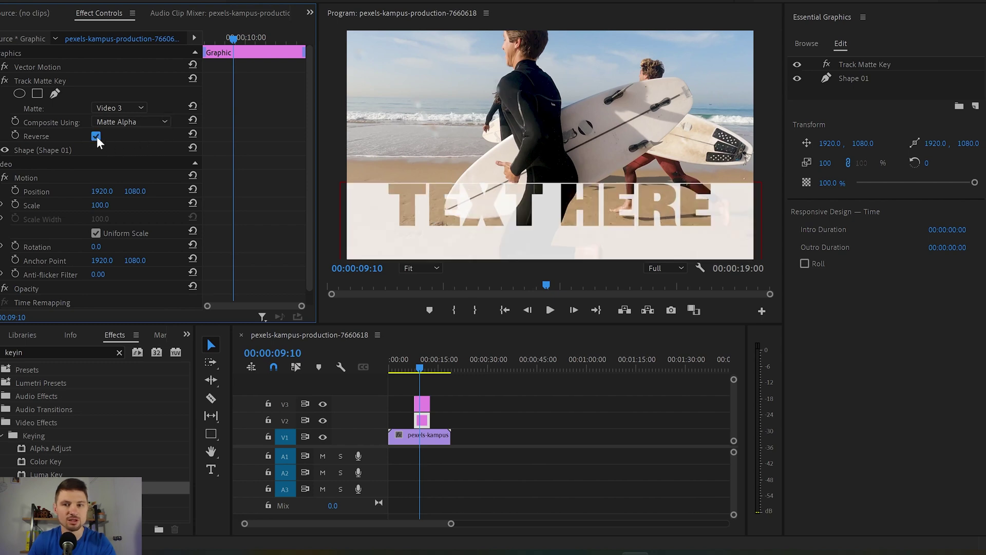
Nudge the title slightly upward, then select the white bar clip on V2
left_click(592, 206)
left_click_drag(593, 205, 590, 204)
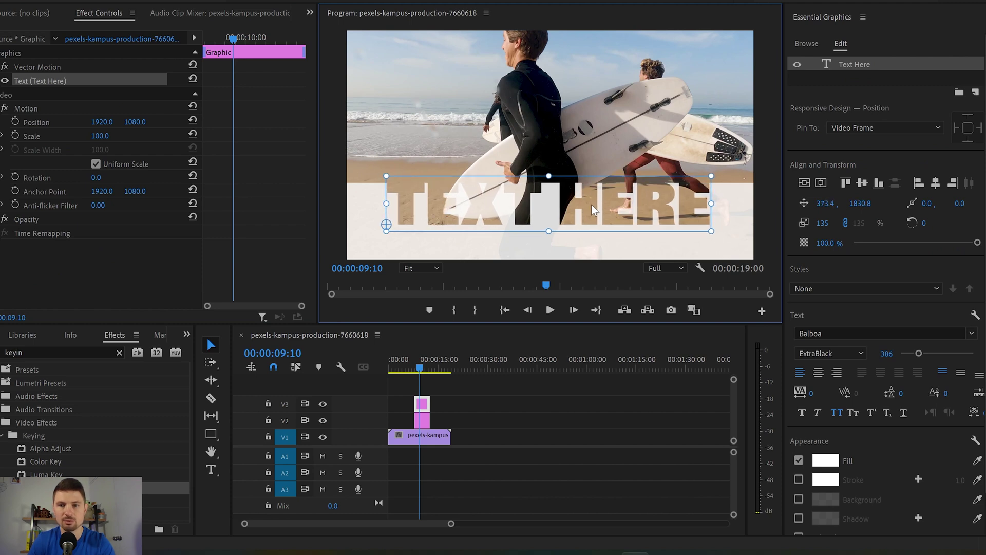
left_click(769, 124)
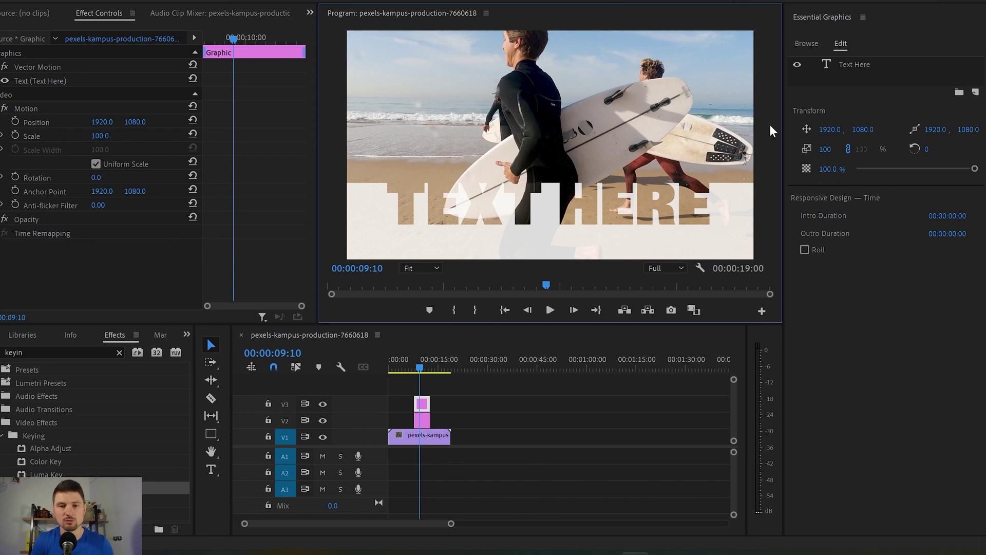
left_click(467, 384)
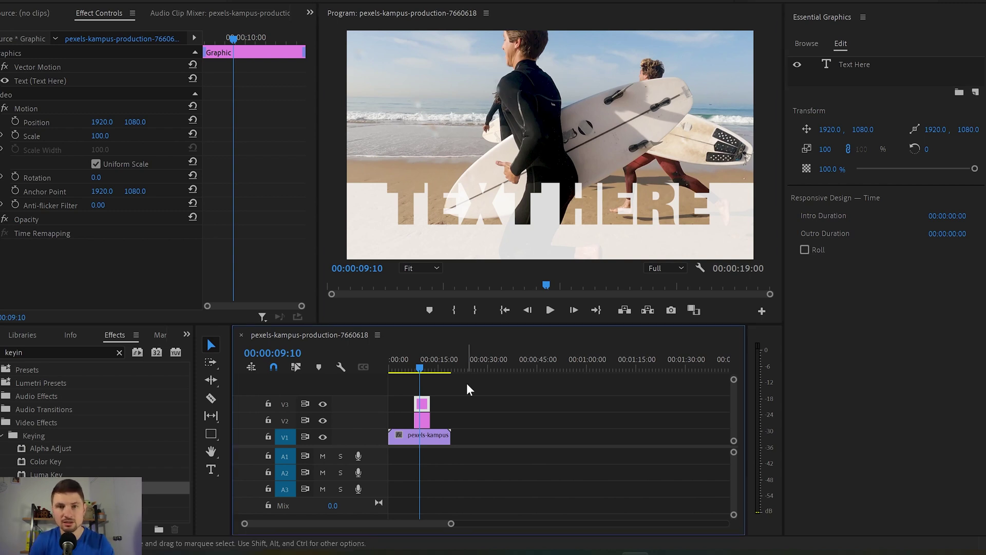
left_click(423, 421)
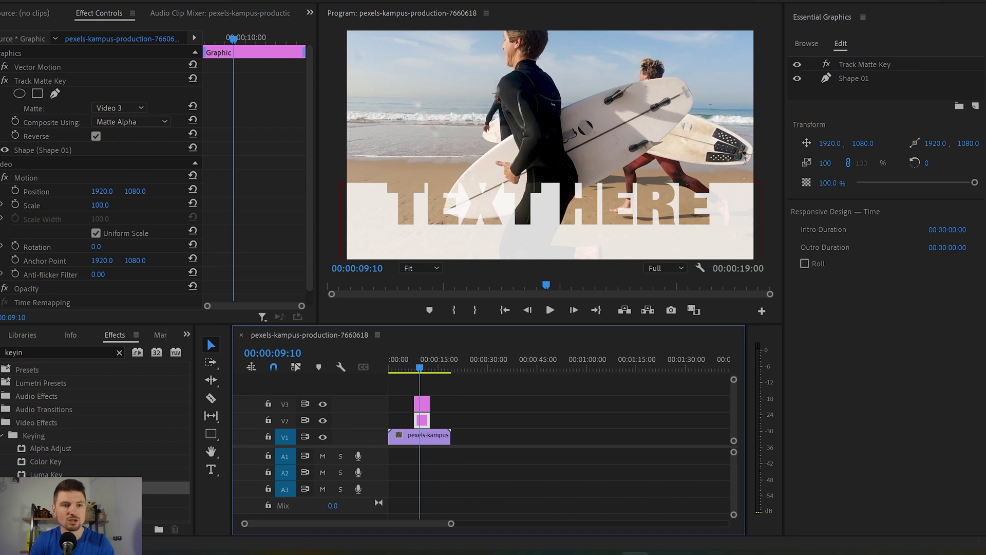
Set the bar's Shape Transform Position Y to 2657.8, below the frame
left_click(2, 150)
scroll(20, 217, "down", 2)
scroll(18, 217, "down", 3)
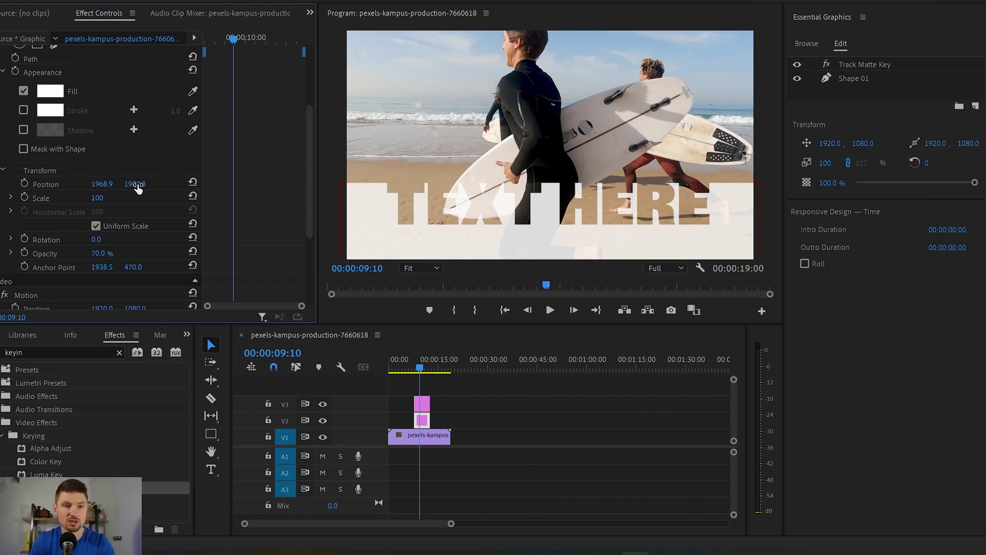
left_click_drag(132, 186, 157, 186)
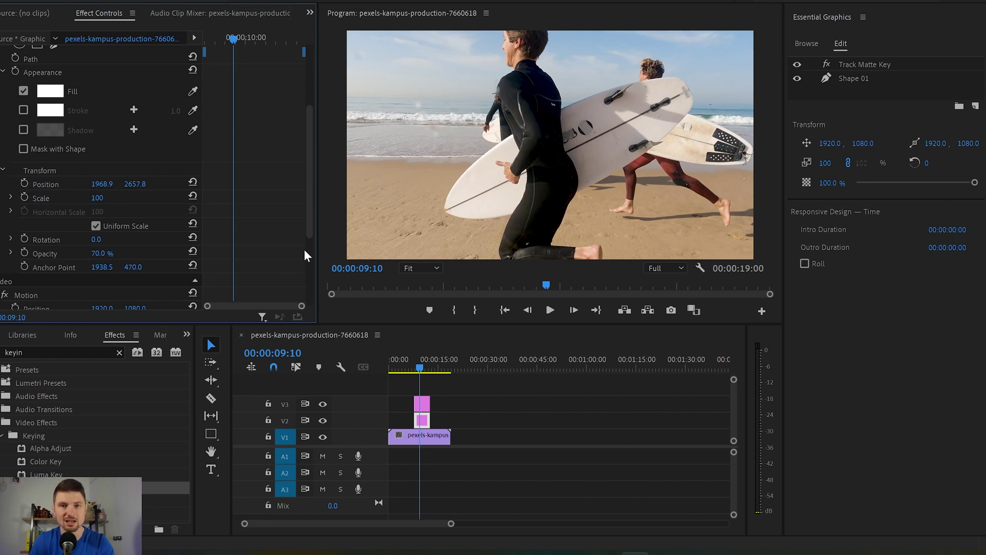
Lengthen the bar and title clips by 1:15
left_click_drag(407, 385, 405, 409)
left_click(455, 403)
left_click_drag(420, 367, 394, 371)
left_click_drag(410, 408, 439, 408)
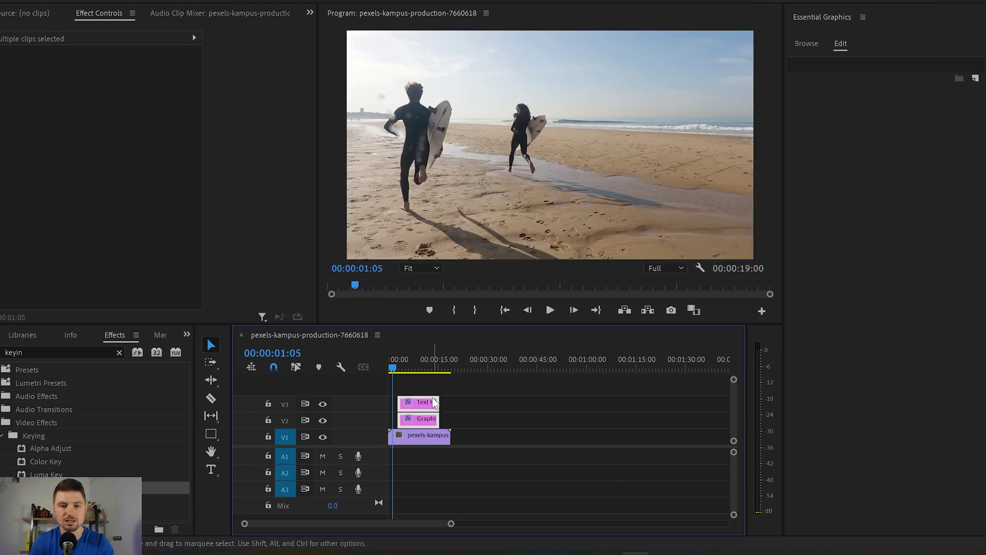
At 00:00:03:10, keyframe the bar's off-frame Position (1968.9, 2657.8)
left_click_drag(396, 370, 404, 371)
left_click(395, 411)
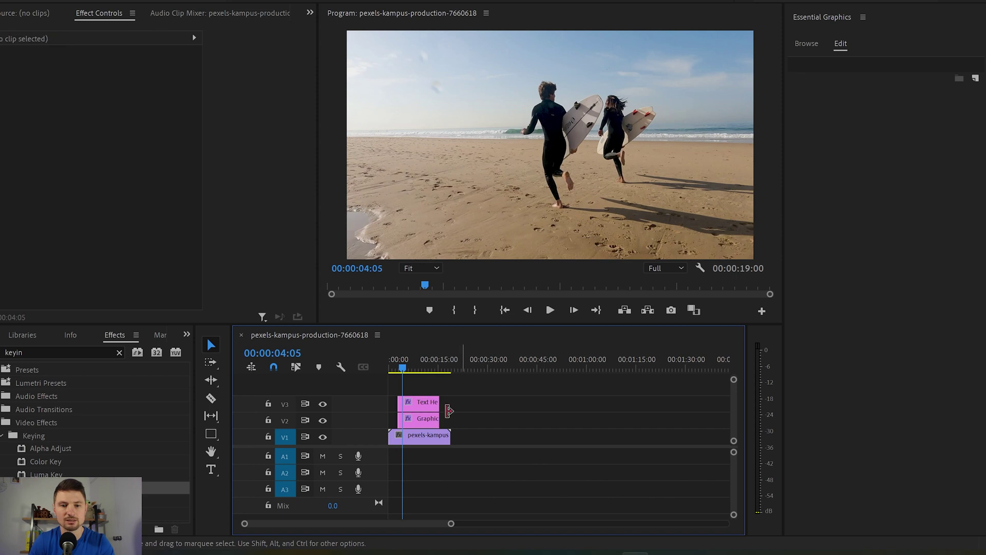
left_click(409, 421)
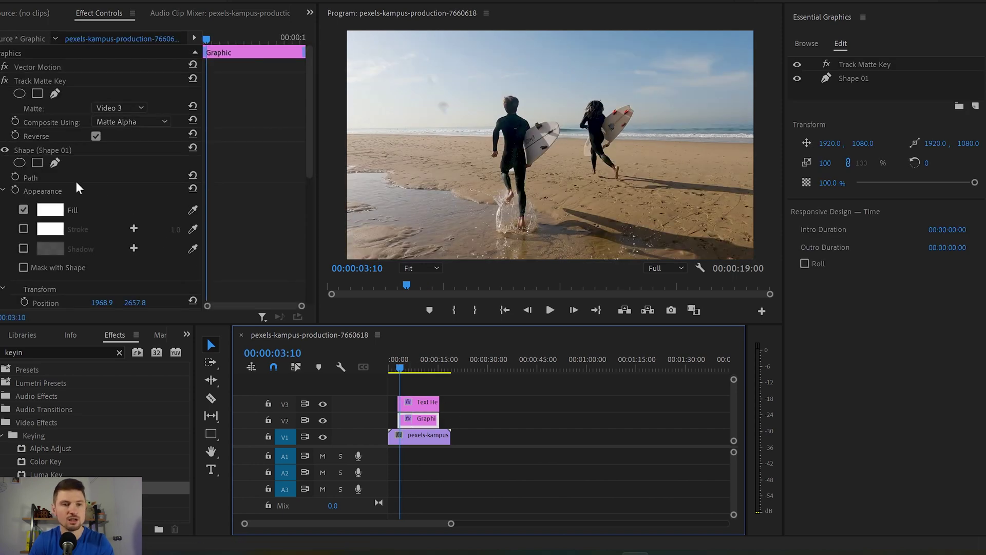
scroll(22, 183, "down", 3)
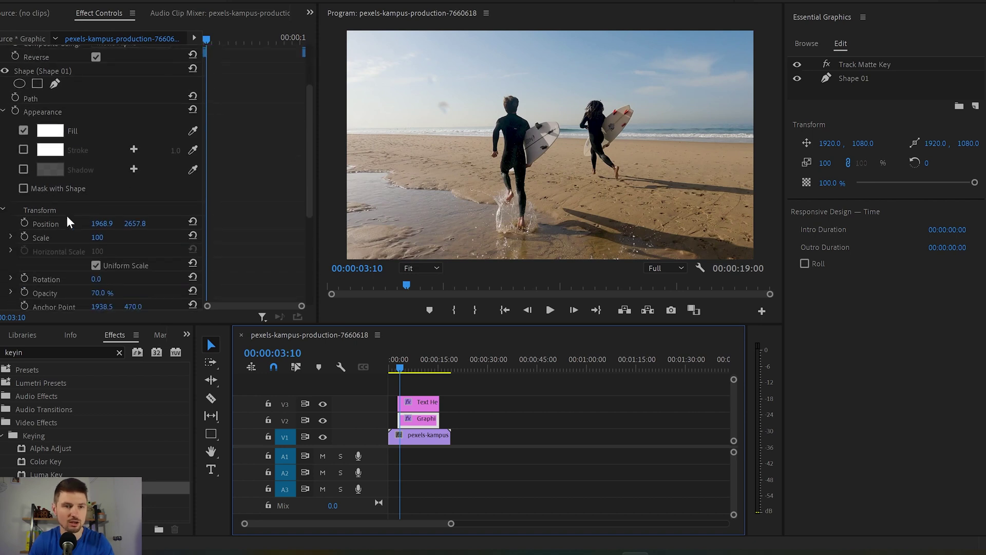
left_click(24, 222)
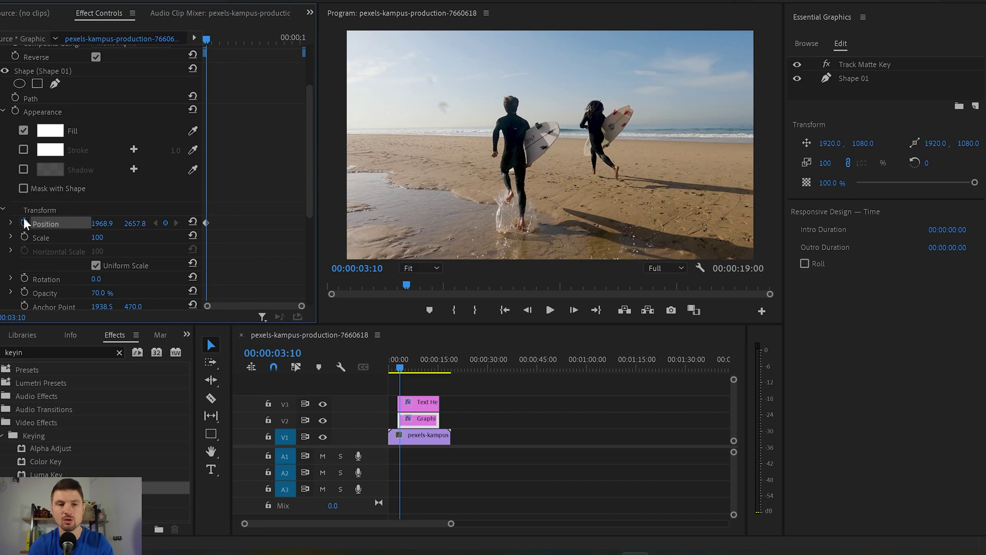
Keyframe the bar rising to Y 1903.8 at 4:05, holding at 5:00, dropping out by 6:10
key("shift+Right")
key("shift+Right")
key("shift+Right")
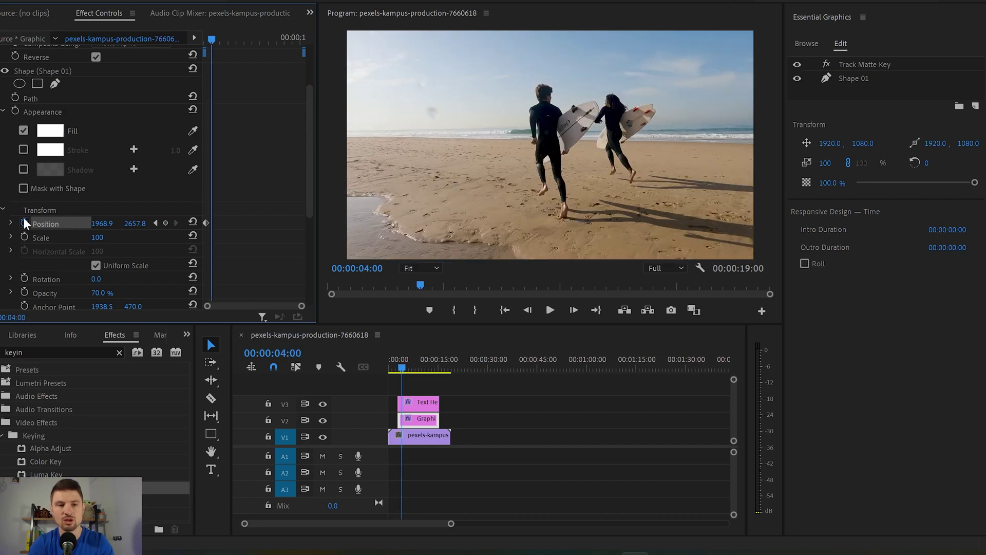
key("shift+Right")
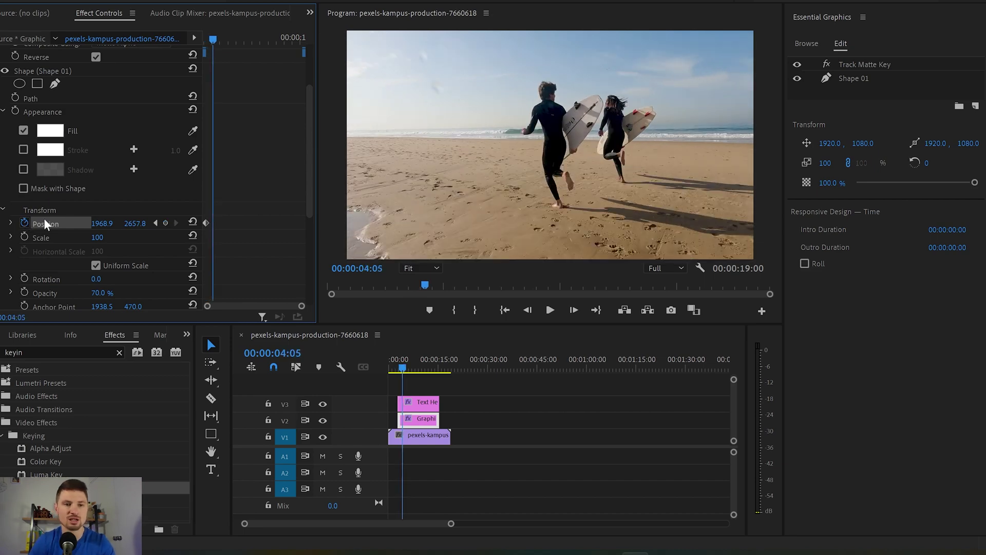
left_click_drag(137, 223, 21, 223)
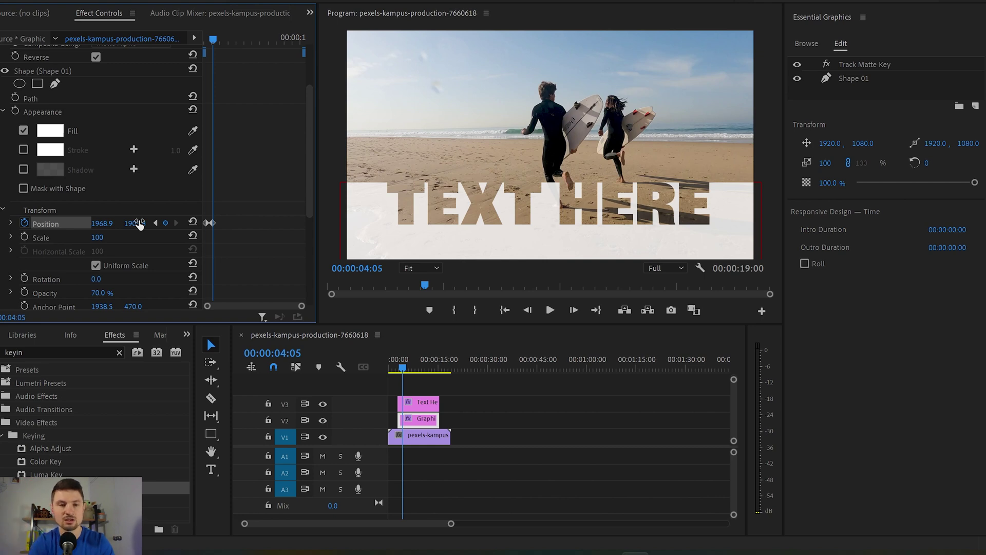
key("Right")
key("Right")
key("Right")
key("Right")
key("Right")
key("Right")
key("Right")
key("Right")
key("Right")
key("Right")
key("Right")
key("Right")
key("Right")
key("Right")
key("Right")
key("Right")
key("Right")
key("Right")
key("Right")
key("Right")
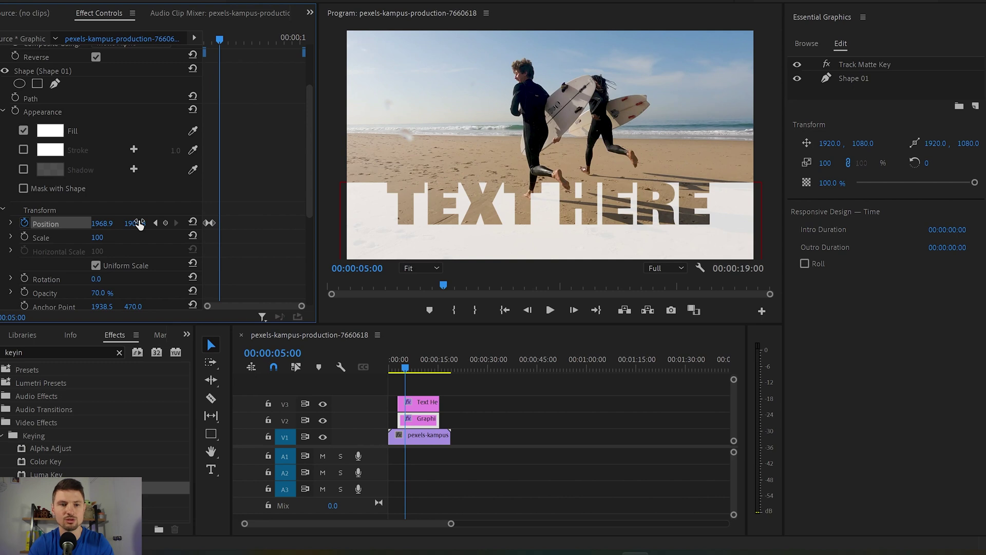
left_click(166, 224)
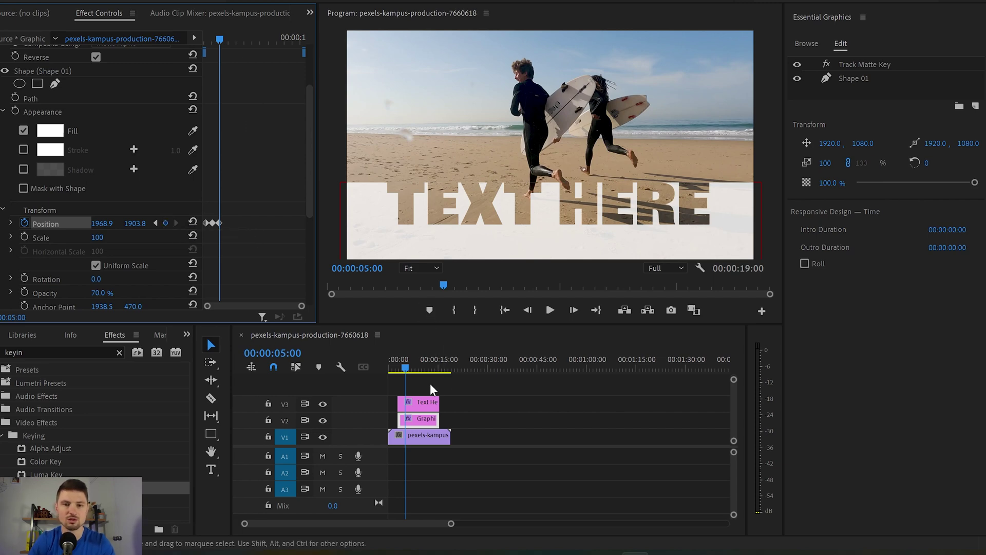
left_click_drag(405, 369, 412, 369)
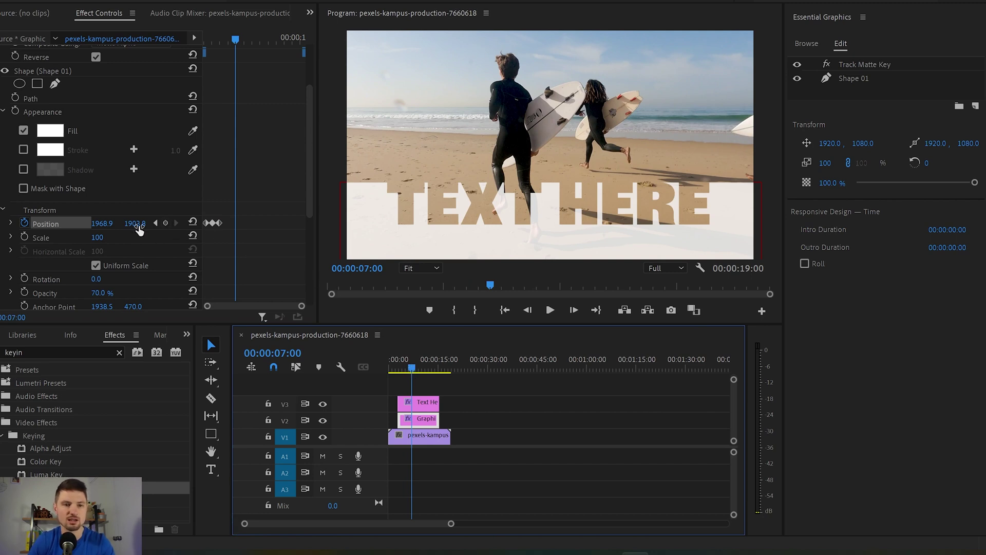
left_click_drag(136, 224, 313, 224)
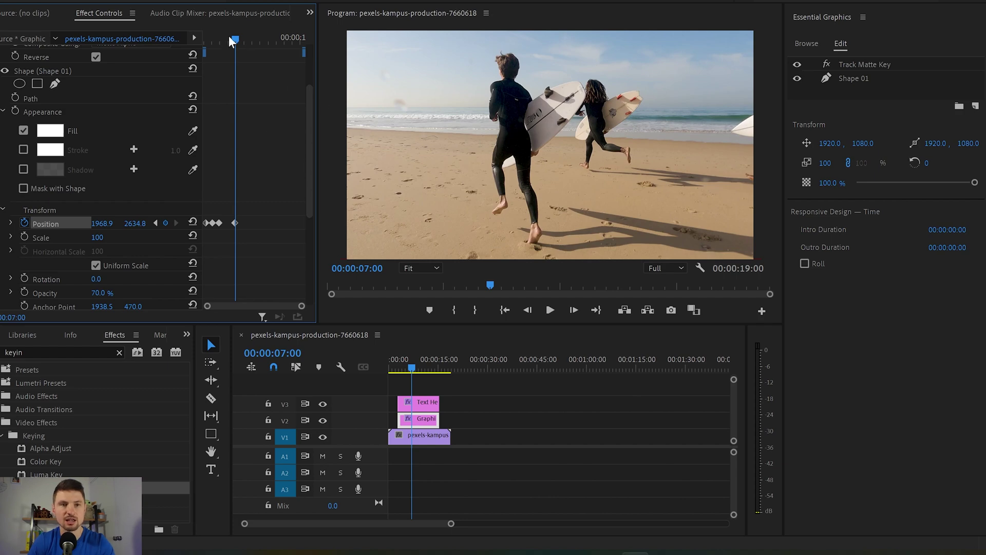
Preview the slide animation and select the opening position keyframes
left_click_drag(236, 40, 181, 44)
key("space")
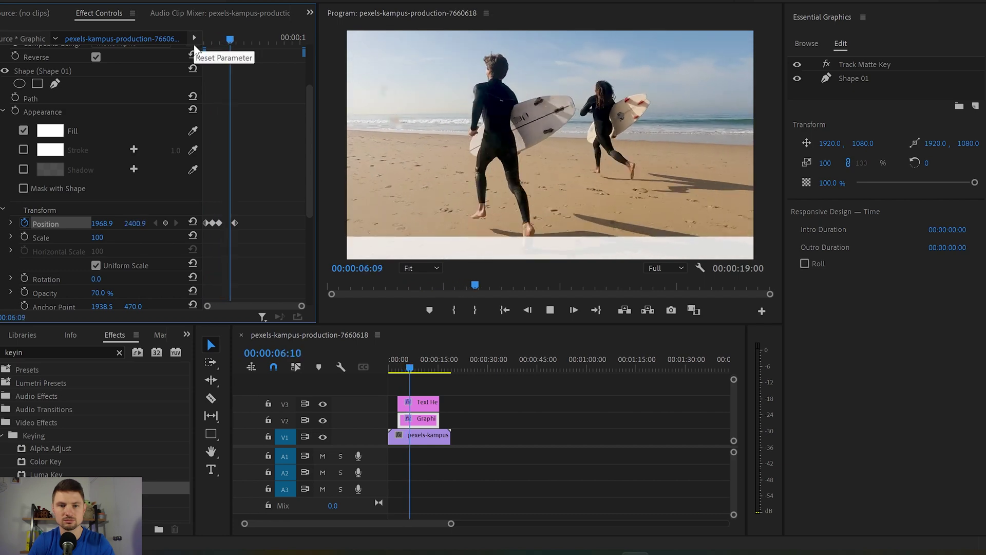
key("space")
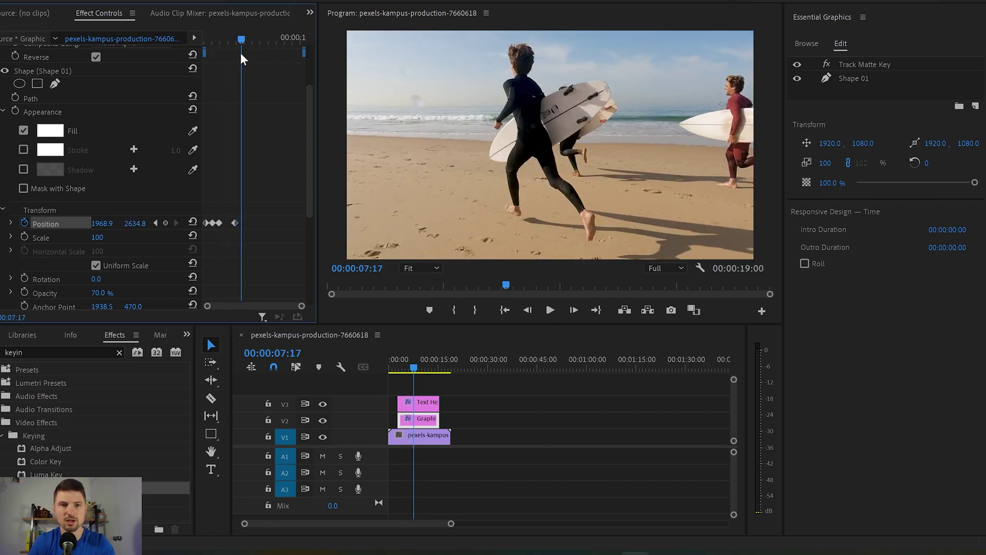
left_click_drag(242, 39, 217, 39)
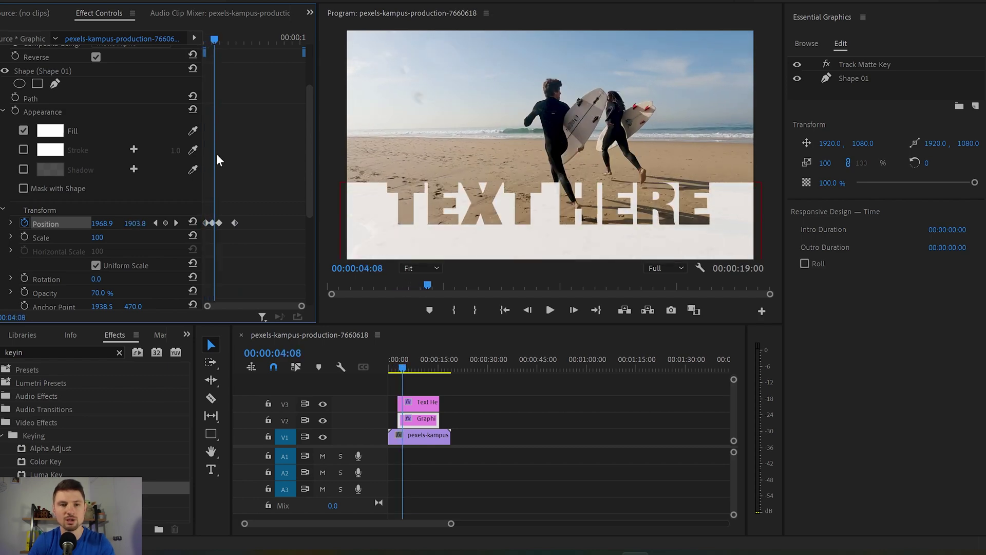
left_click_drag(205, 214, 217, 235)
Set the opening keyframes' temporal interpolation to Continuous Bezier
right_click(210, 224)
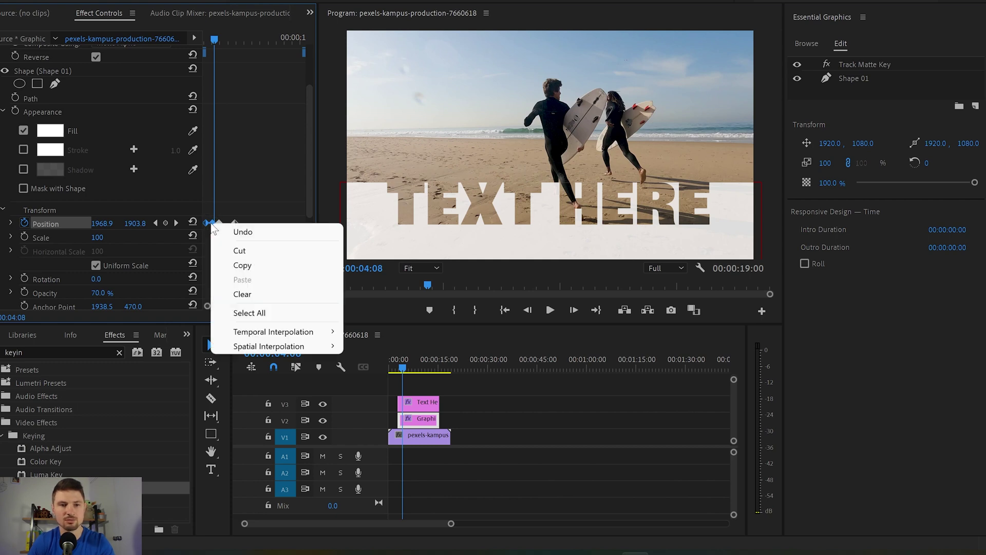
mouse_move(332, 330)
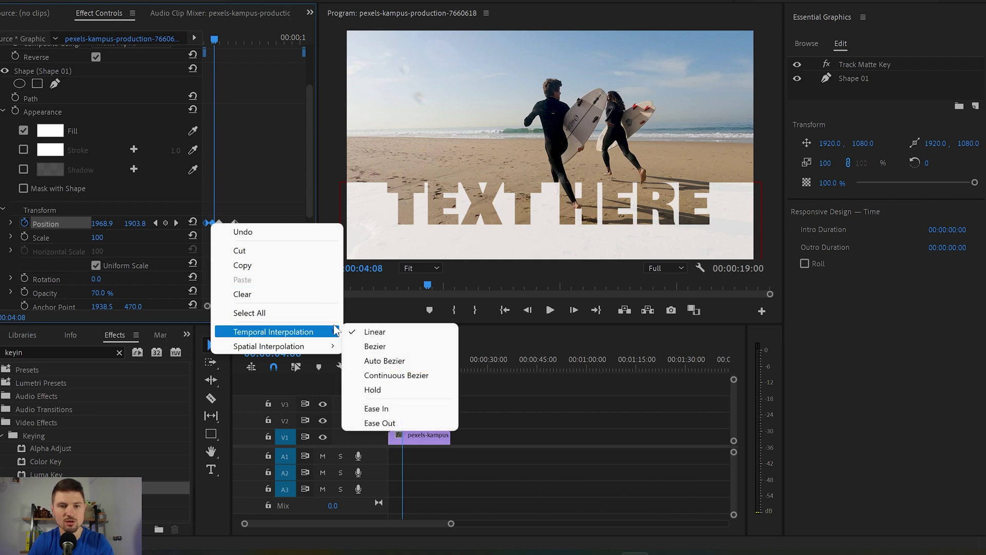
left_click(396, 375)
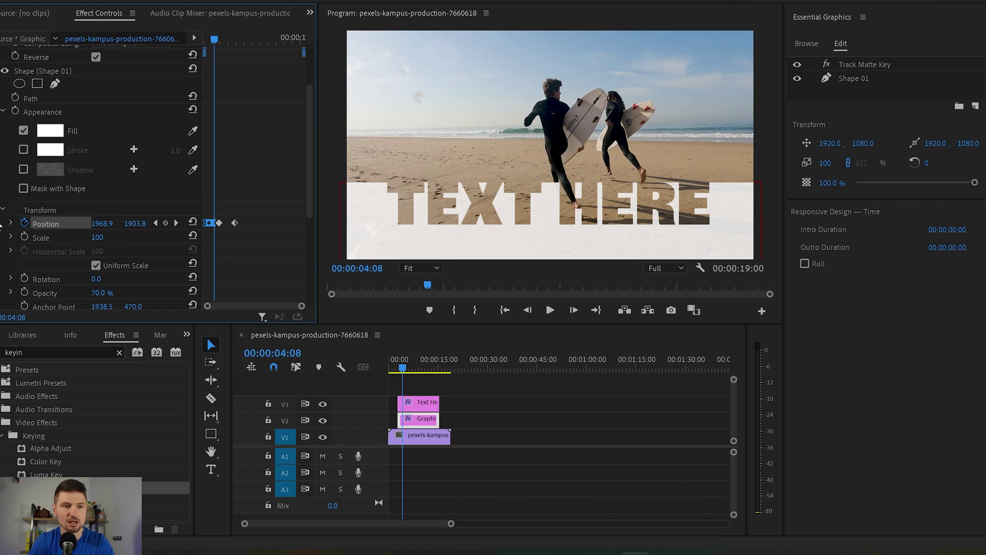
Drag down the Position velocity handle so the bar eases into its resting position
left_click(10, 223)
left_click_drag(208, 307, 222, 308)
left_click(213, 237)
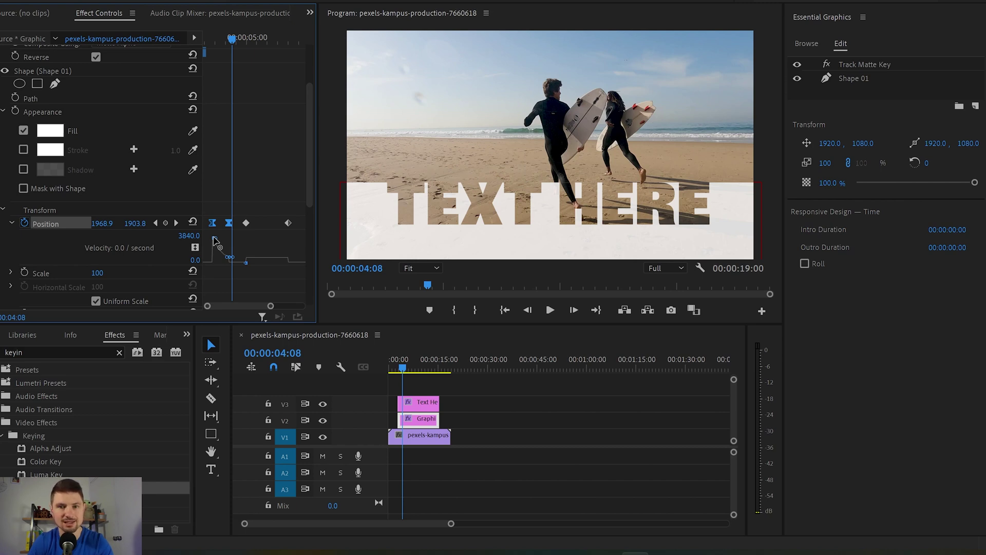
left_click_drag(213, 237, 222, 263)
left_click_drag(231, 37, 195, 45)
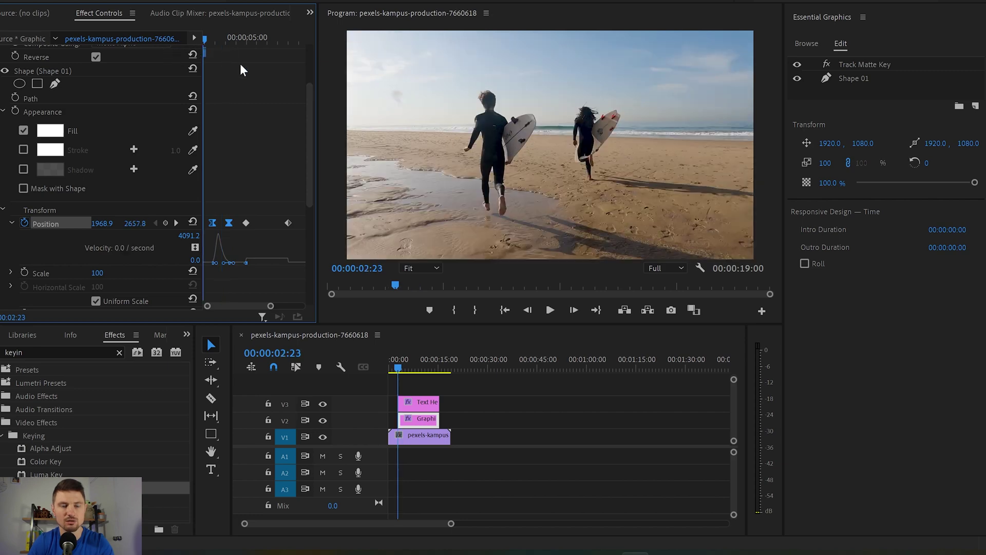
After previewing the entrance, set the exit Position keyframes to Continuous Bezier and ease their velocity curve
key("space")
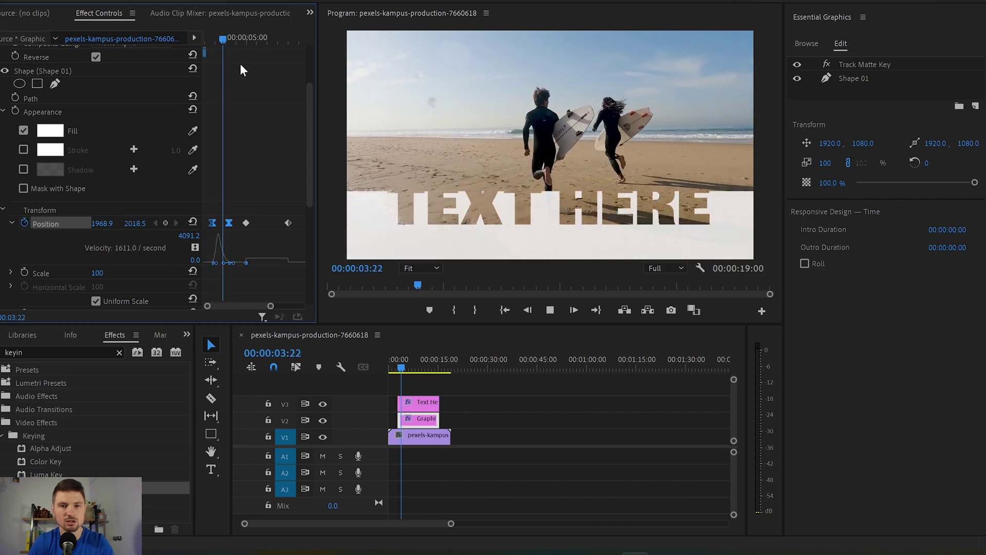
key("space")
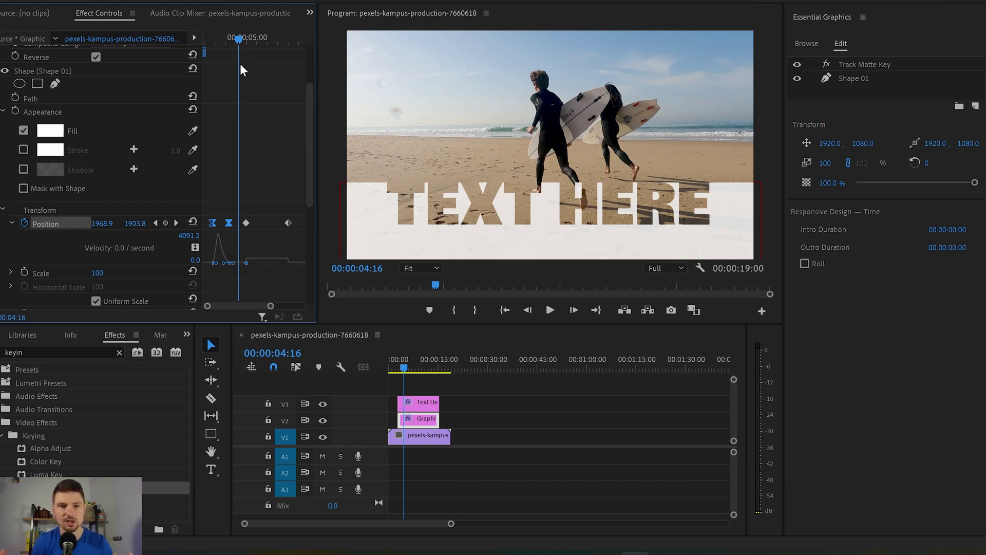
left_click_drag(245, 211, 255, 235)
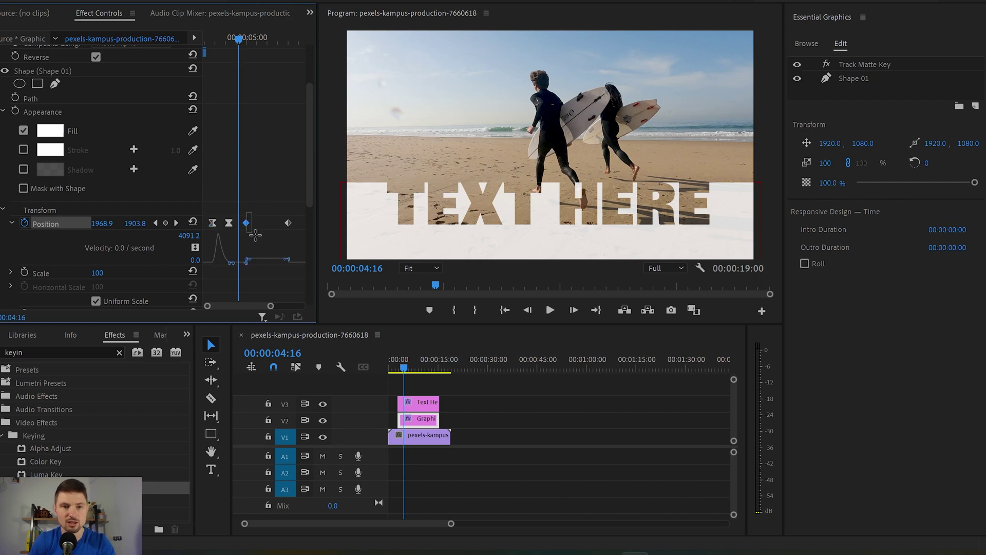
right_click(290, 226)
mouse_move(345, 337)
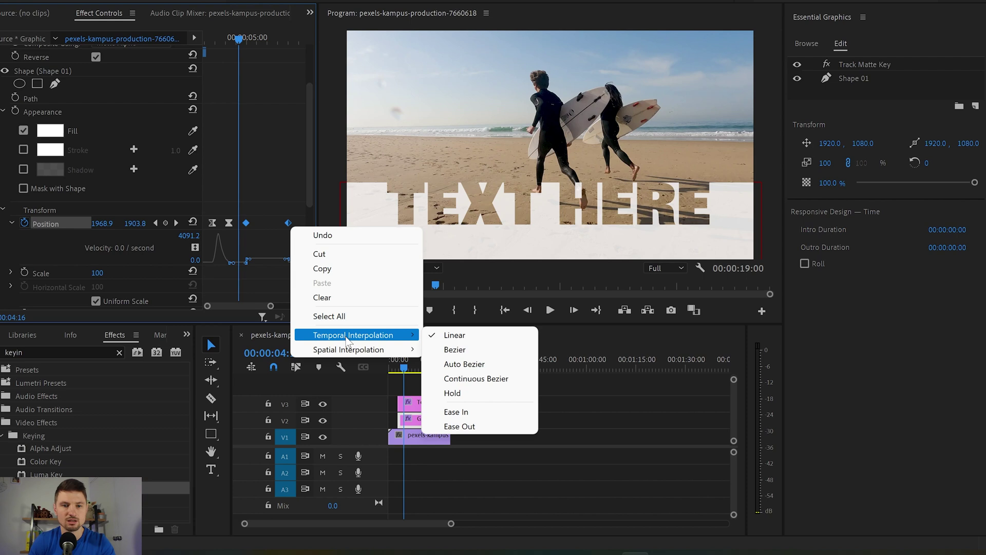
left_click(462, 379)
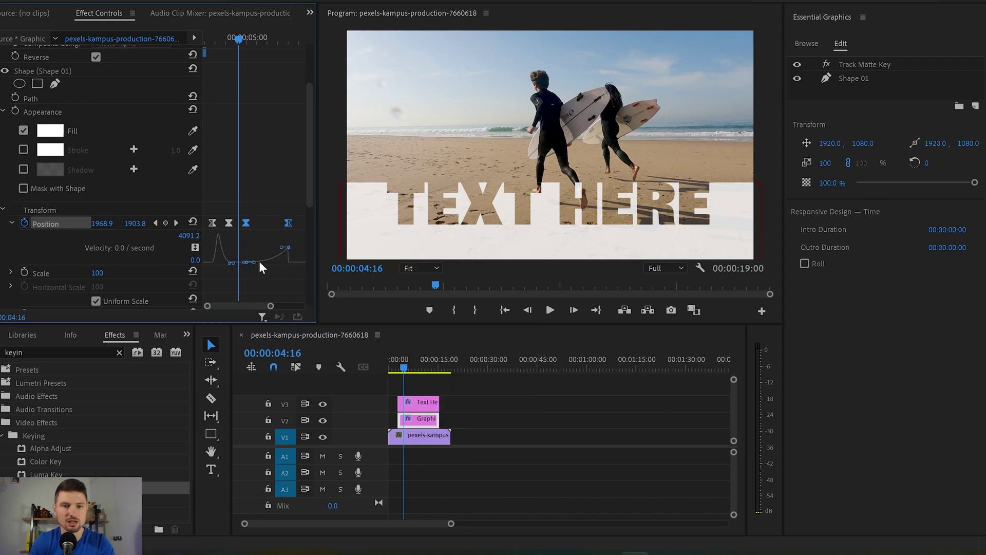
left_click_drag(286, 250, 273, 271)
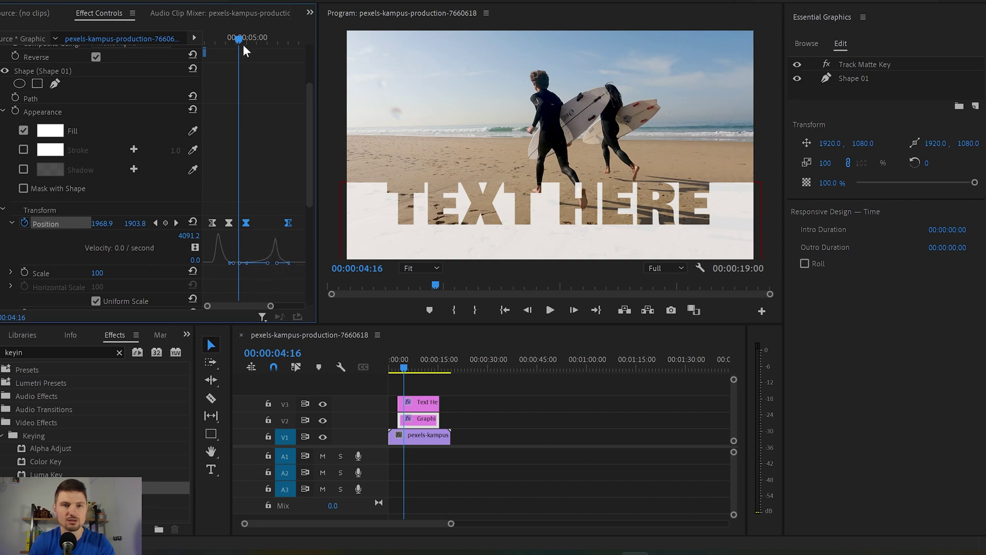
Play the whole animation from near the start, stopping at 00:00:06:00
left_click_drag(239, 43, 172, 54)
key("space")
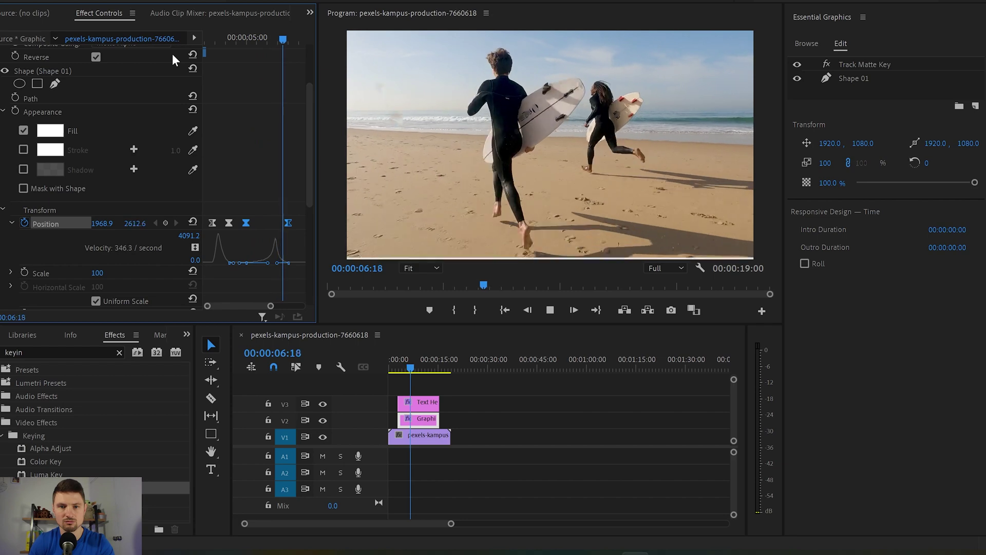
left_click(406, 370)
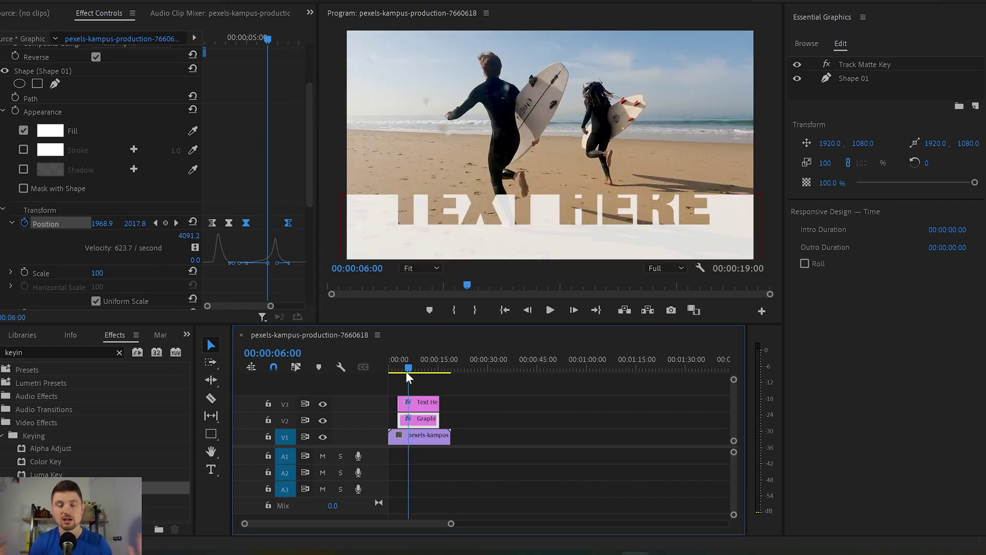